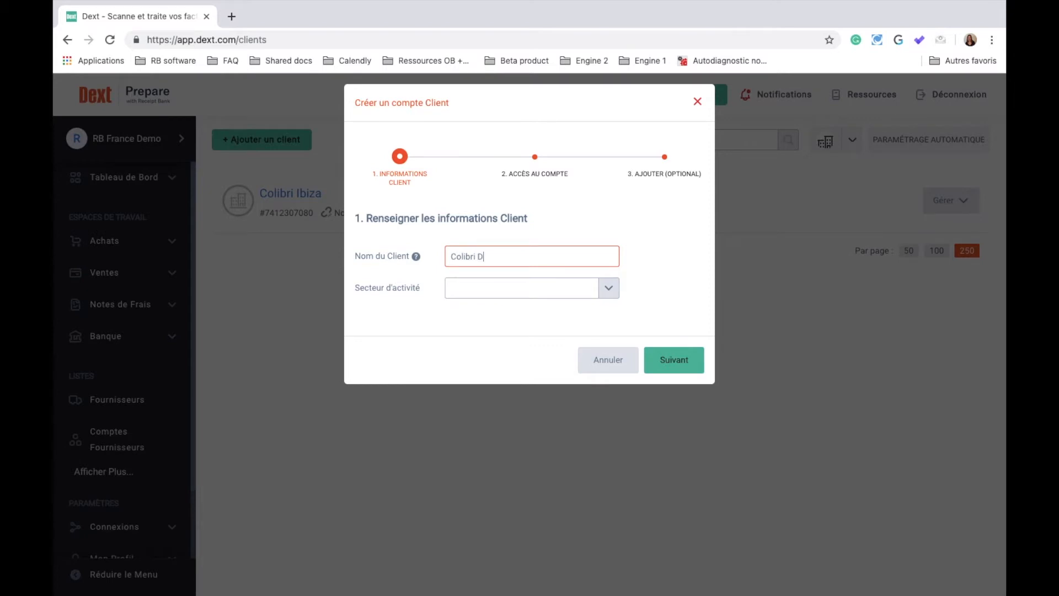
Set the new client's business sector to Comptabilité
left_click(496, 290)
left_click(496, 291)
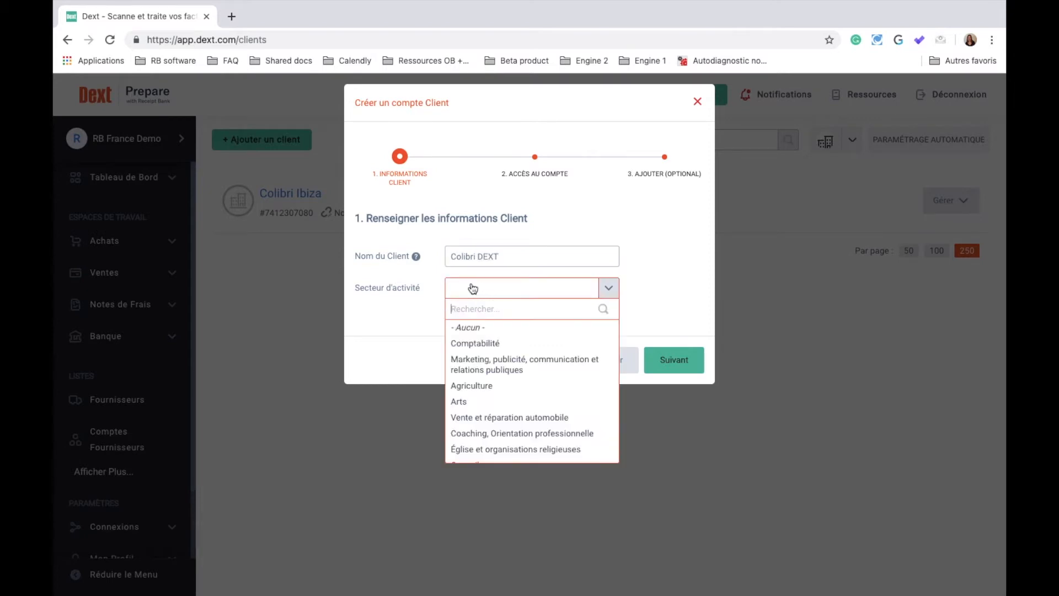
left_click(467, 341)
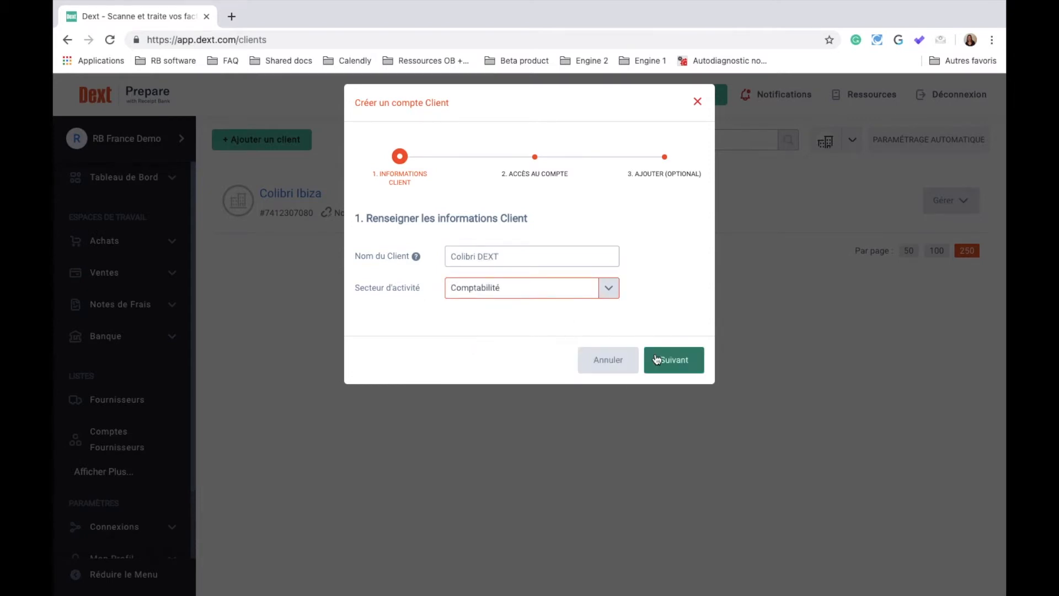
left_click(674, 360)
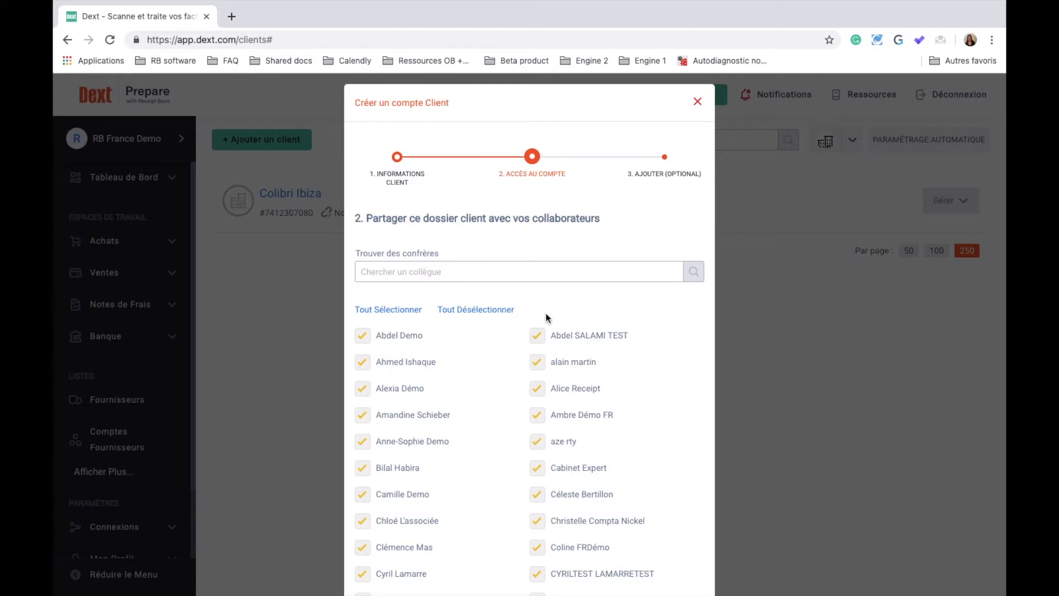
Give all colleagues access to the client
left_click(363, 337)
left_click(468, 311)
left_click(396, 364)
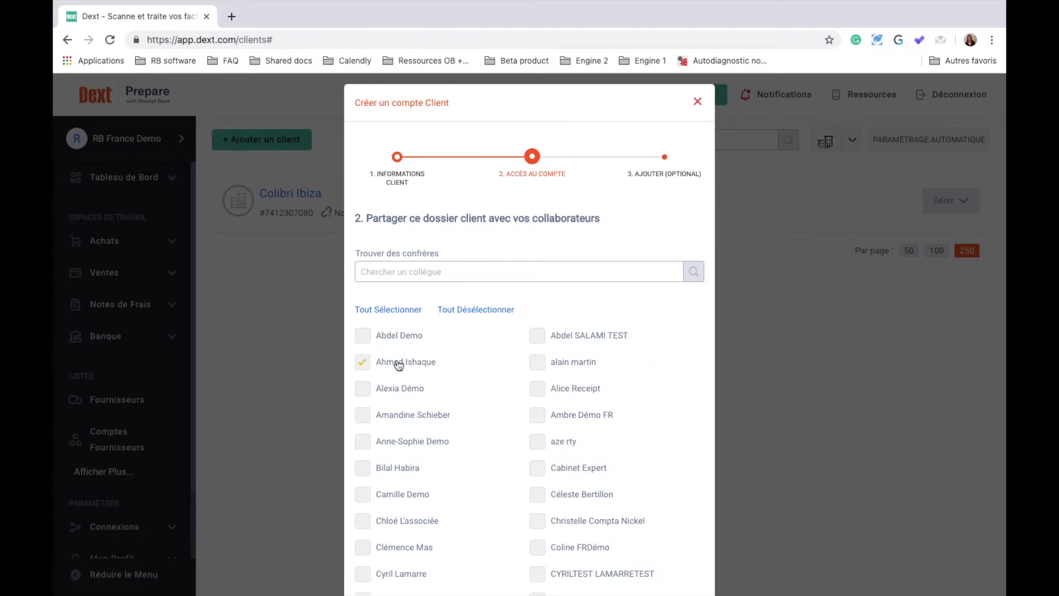
left_click(392, 309)
scroll(398, 308, "down", 5)
scroll(397, 309, "down", 5)
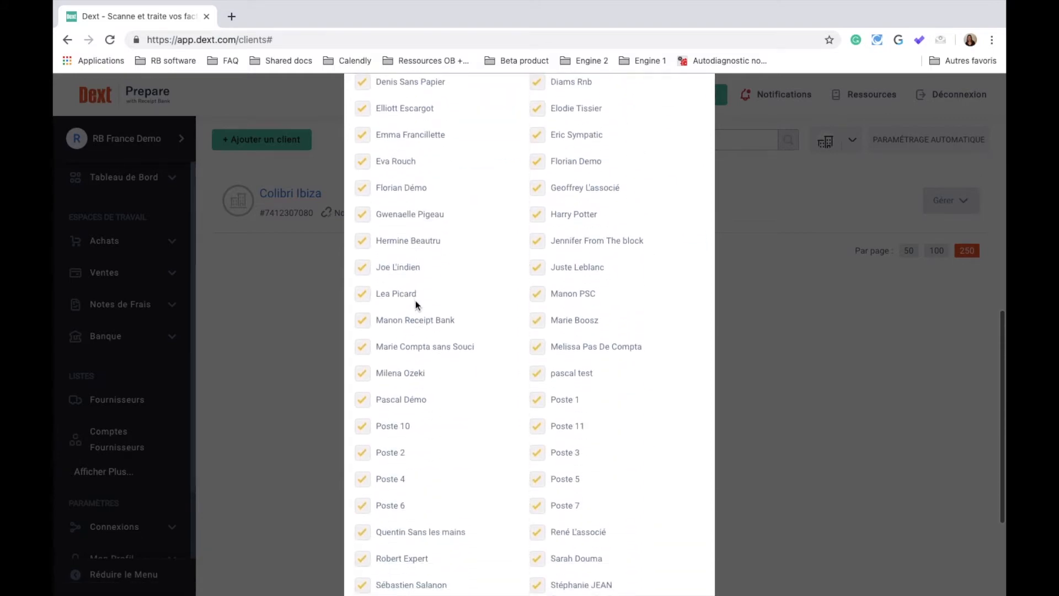
left_click(686, 574)
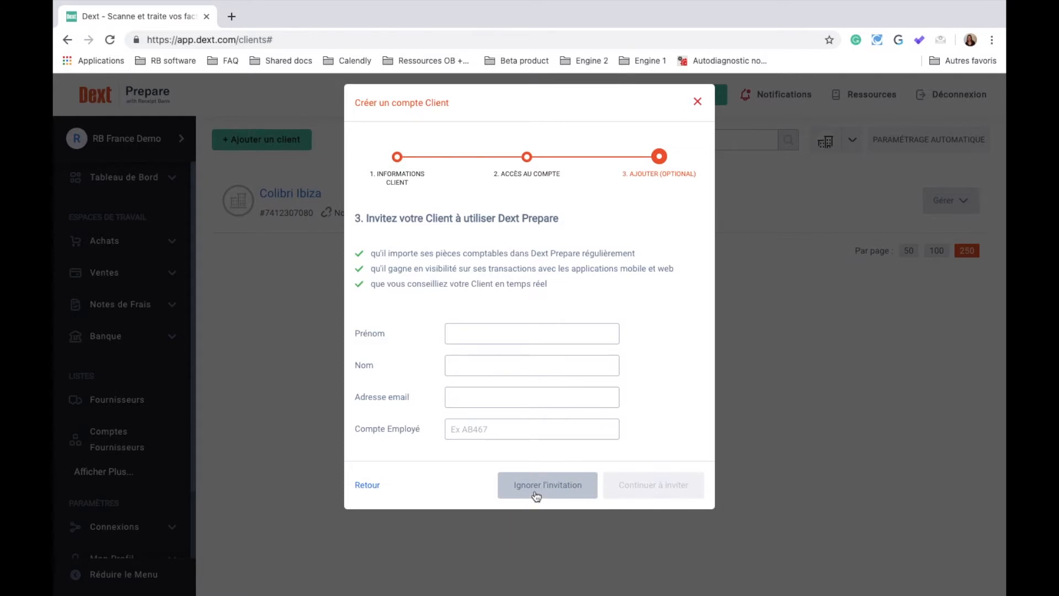
Skip the client invitation to finish creating Colibri DEXT
left_click(478, 339)
left_click(447, 367)
left_click(455, 393)
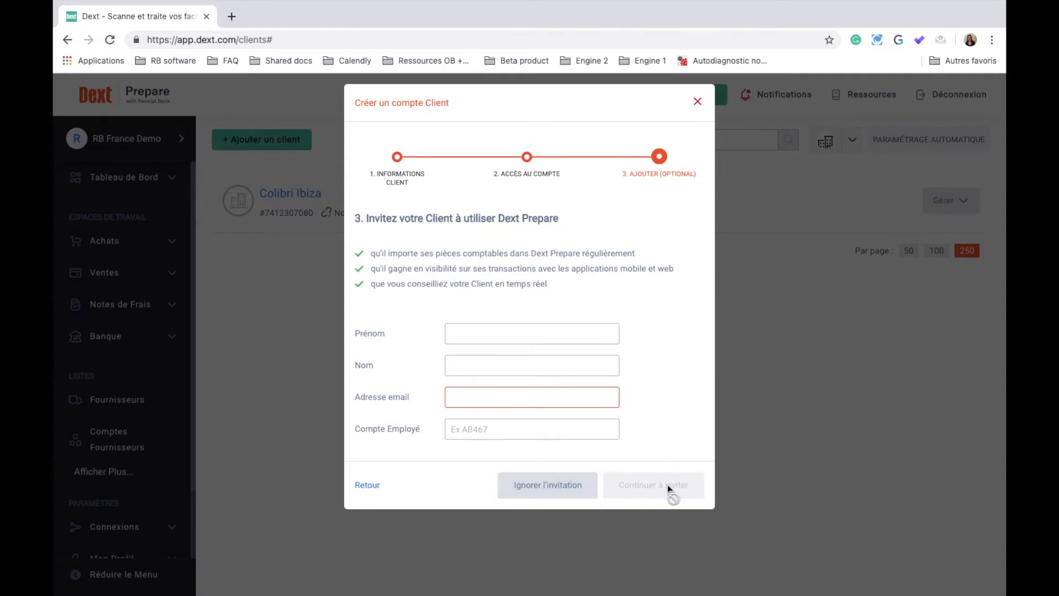
left_click(574, 483)
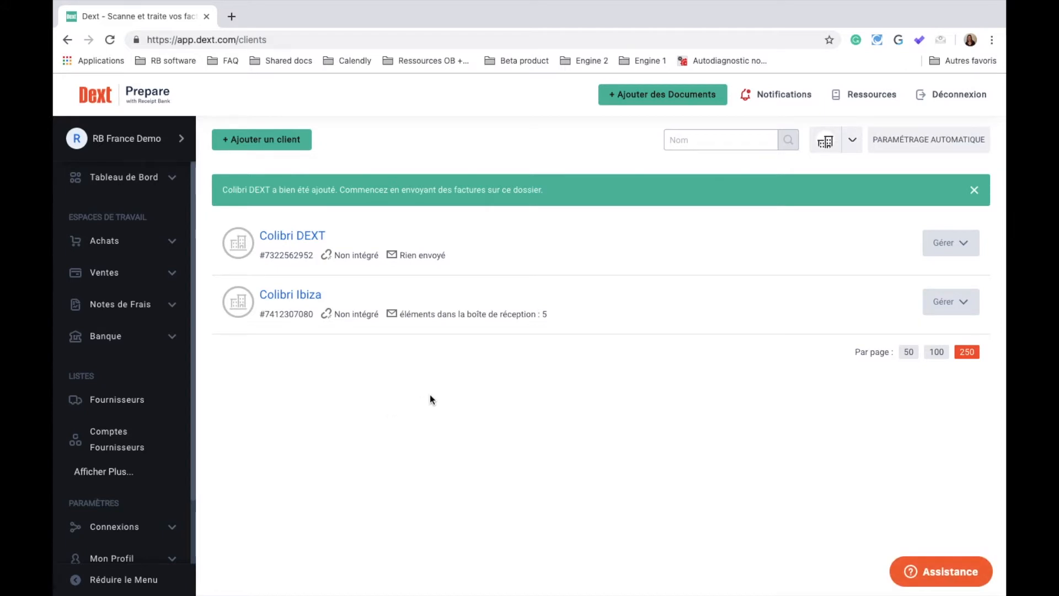
Open the Colibri DEXT workspace and show the Premières Étapes tutorial list
left_click(300, 237)
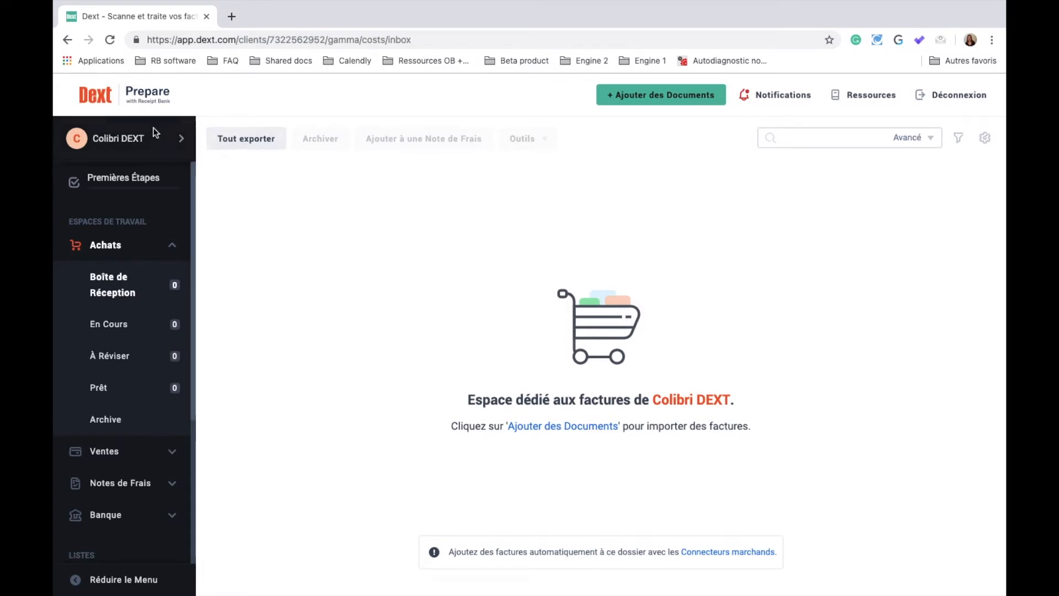
left_click(131, 182)
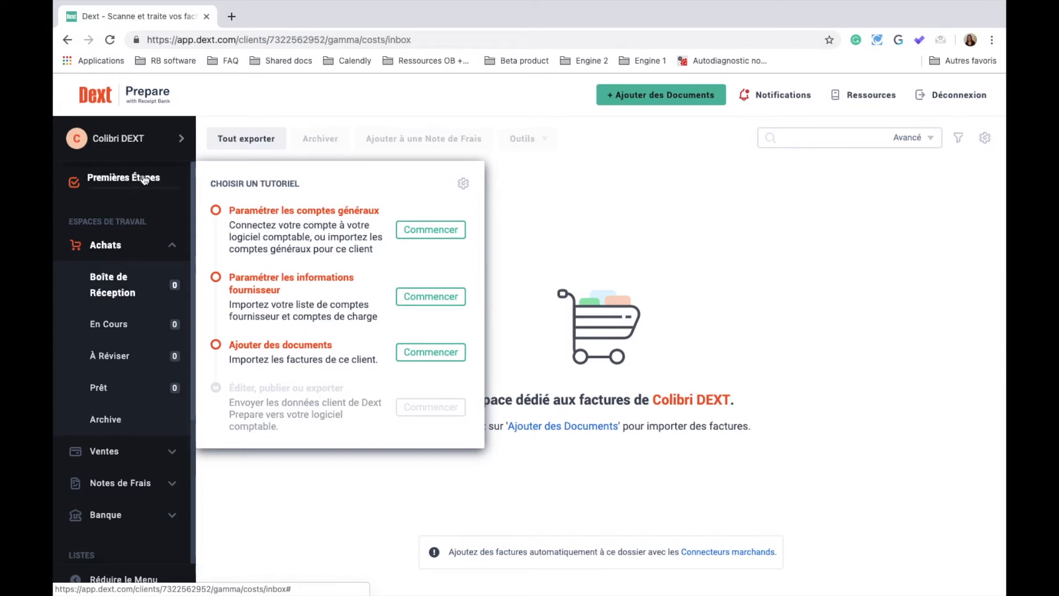
left_click(433, 230)
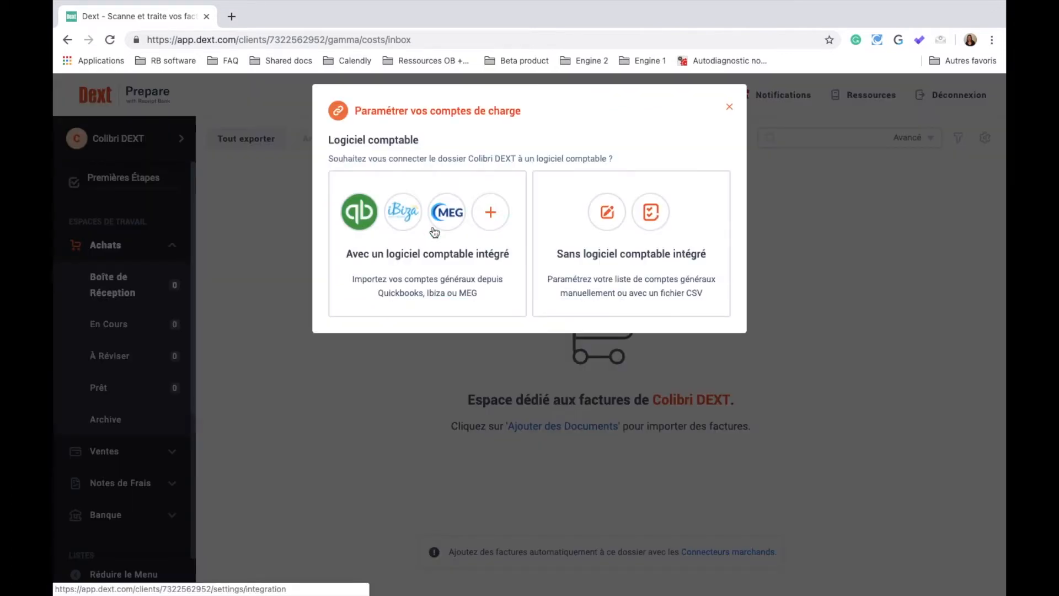
left_click(426, 259)
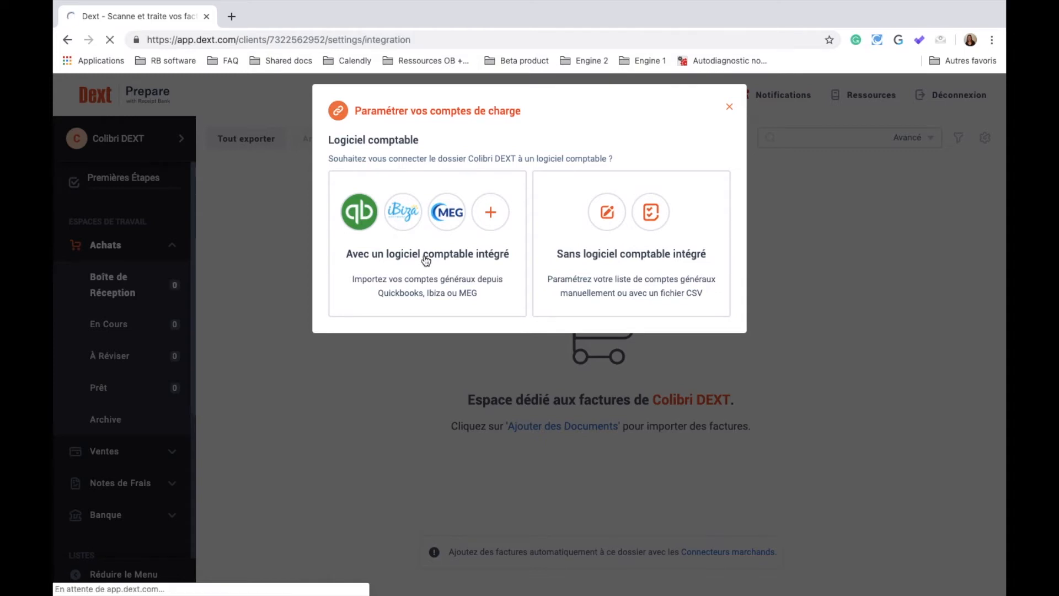
left_click(473, 321)
left_click(483, 322)
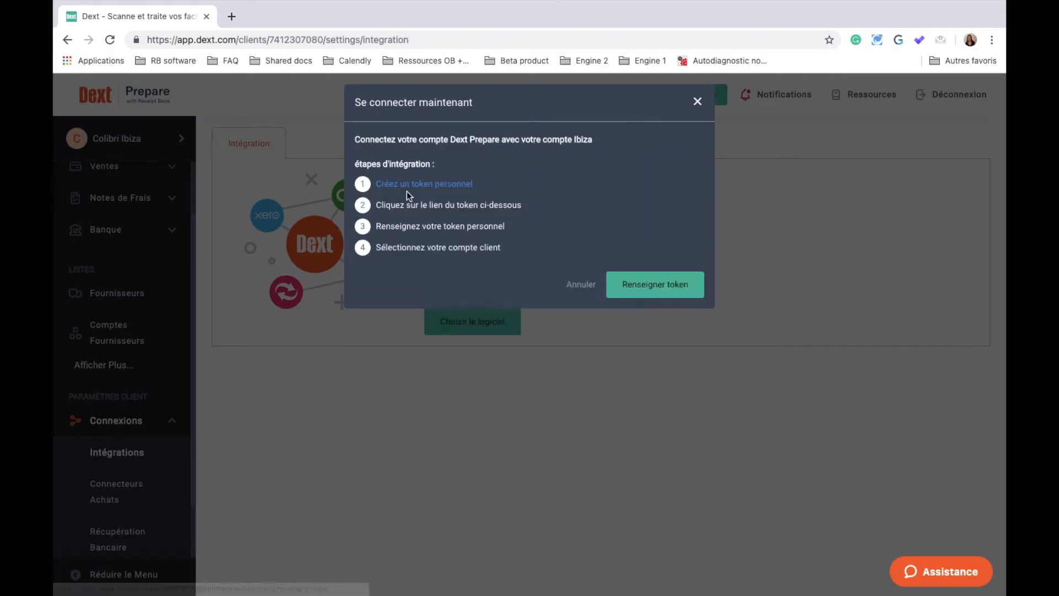
left_click(631, 289)
left_click(601, 193)
left_click(681, 245)
left_click(661, 188)
left_click(658, 302)
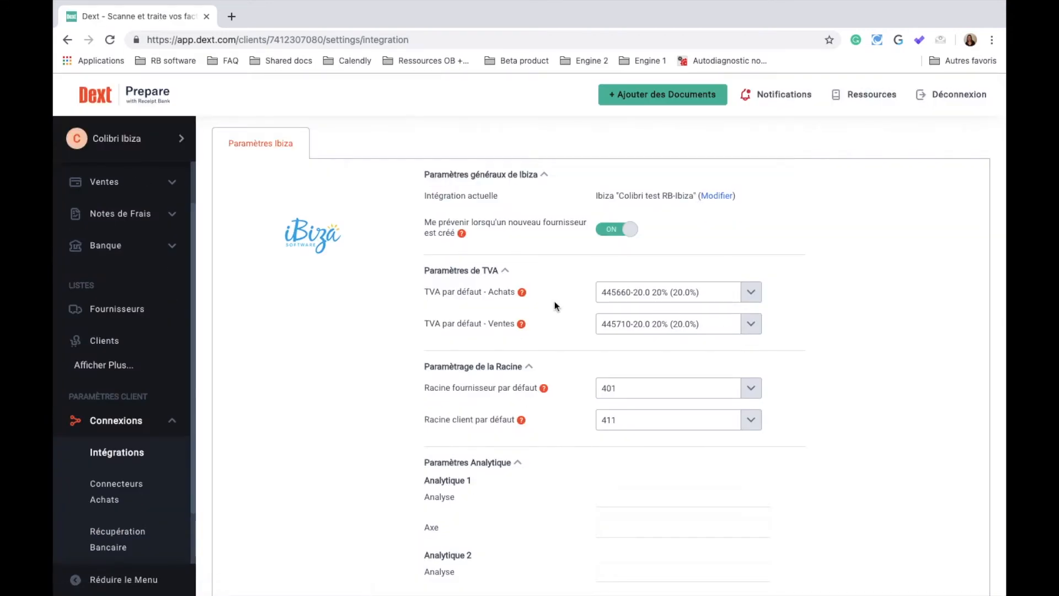
left_click(117, 309)
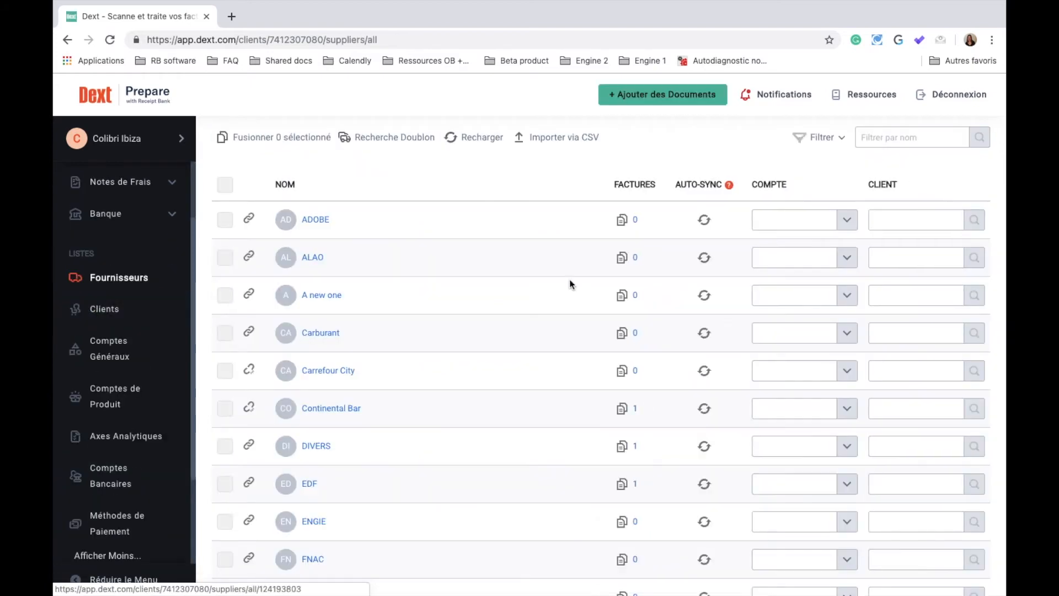
left_click(119, 353)
scroll(608, 402, "down", 6)
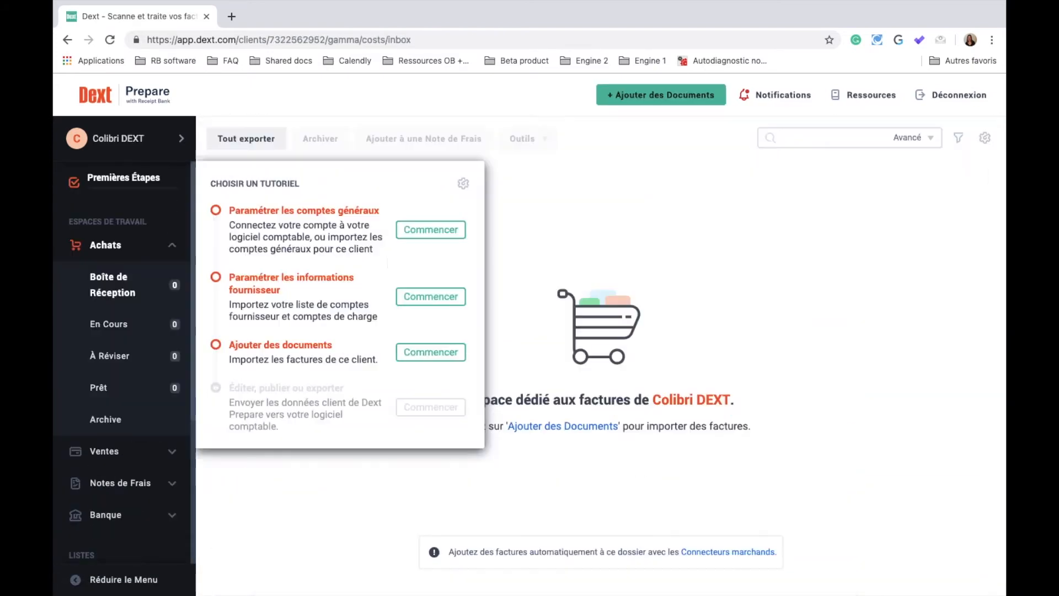
Start general accounts setup without integrated accounting software, importing via CSV
left_click(438, 241)
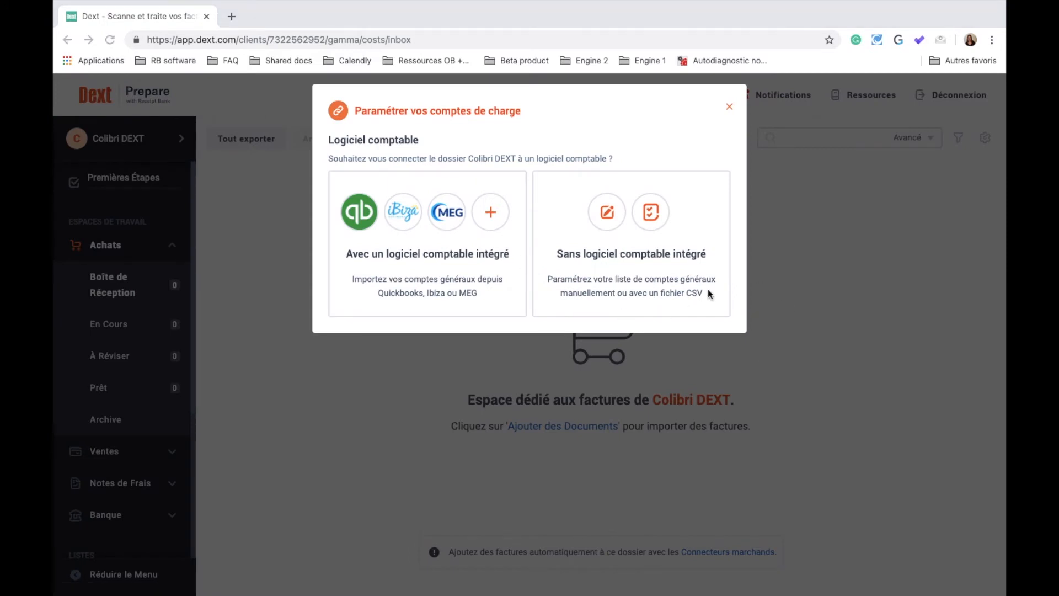
left_click(633, 255)
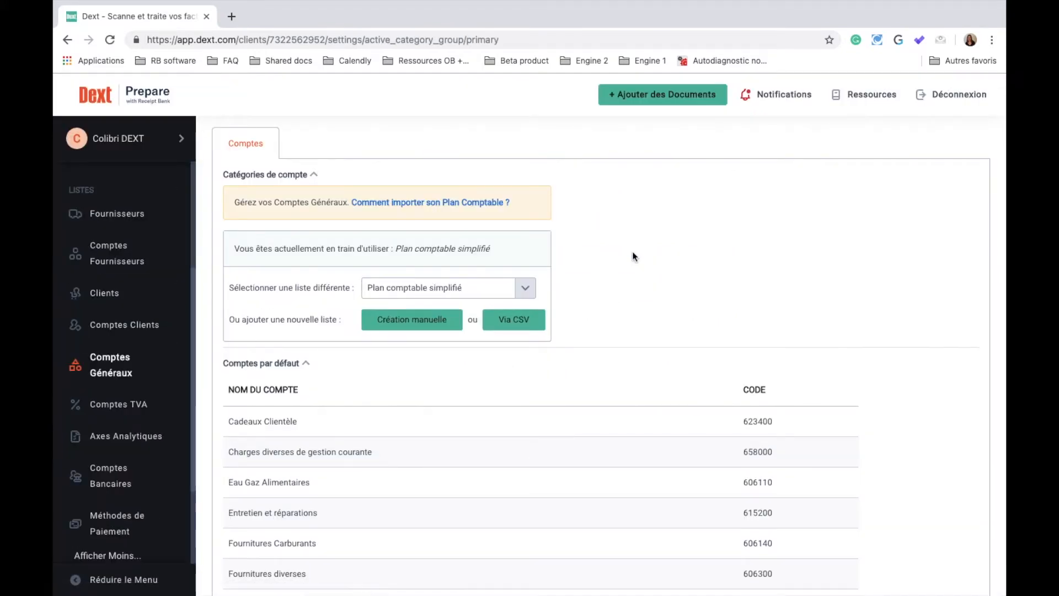
left_click(510, 321)
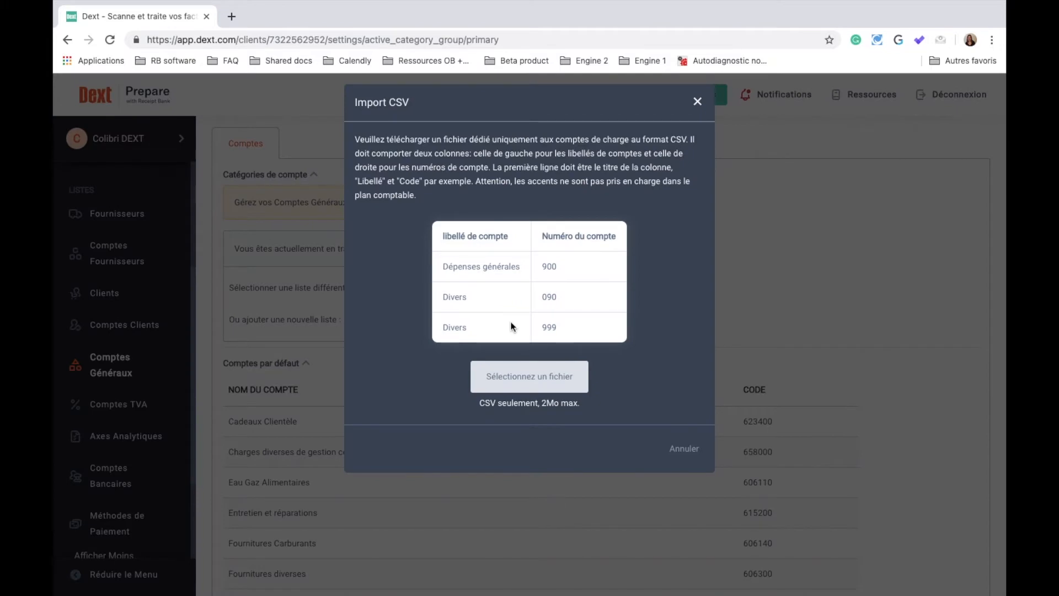
Load PCG Colibri.csv from the LPT folder into the account-list import
left_click(524, 379)
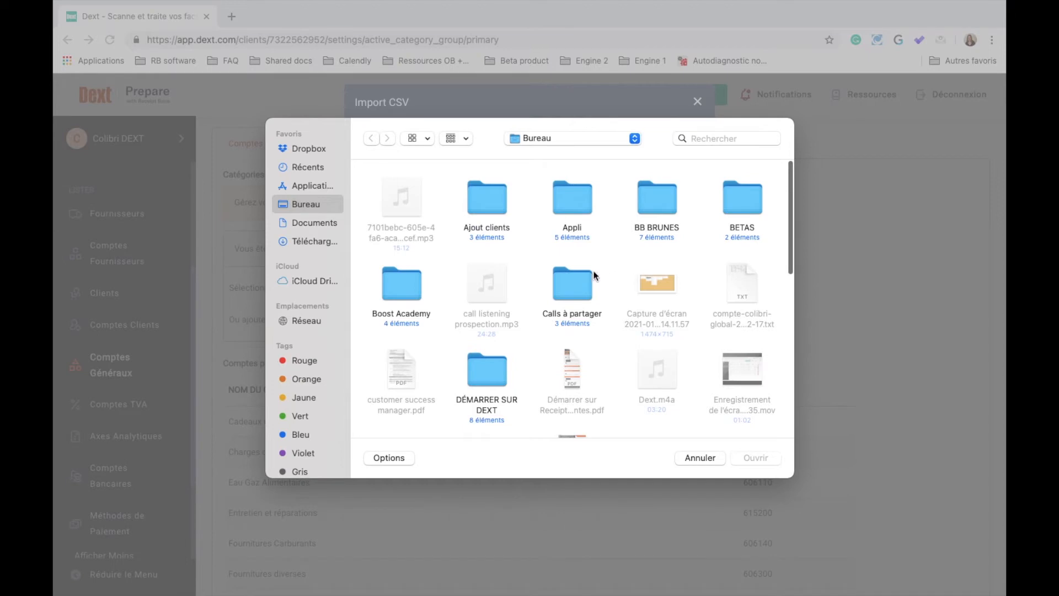
scroll(493, 284, "down", 10)
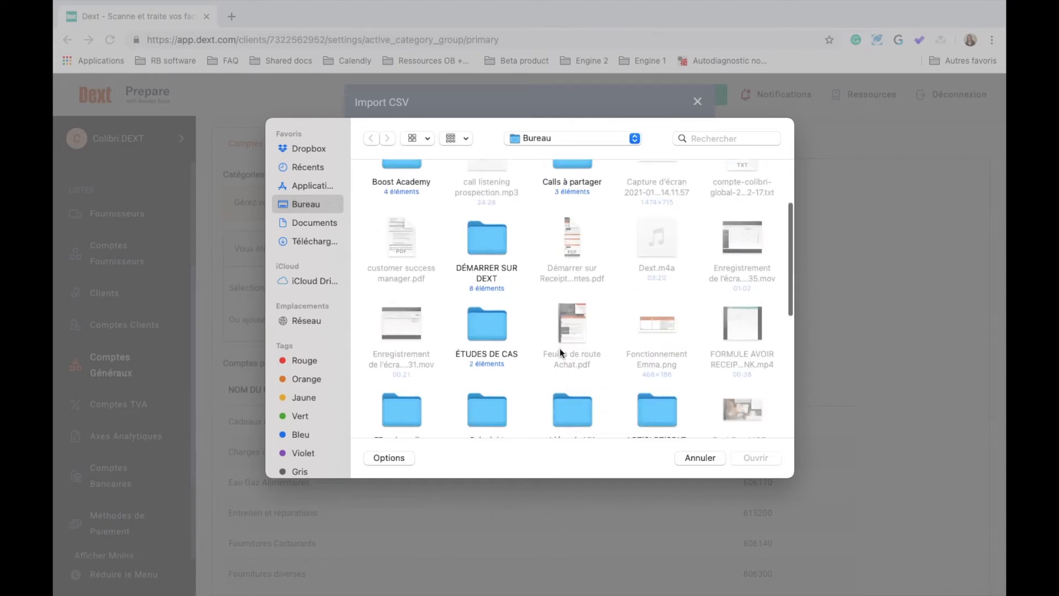
double_click(641, 207)
double_click(462, 187)
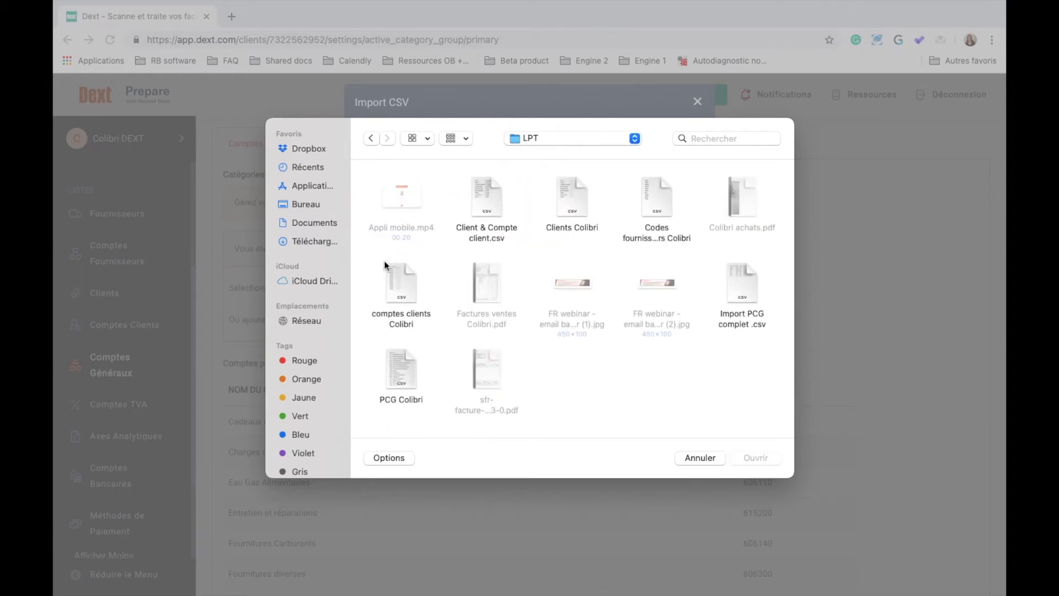
left_click(402, 372)
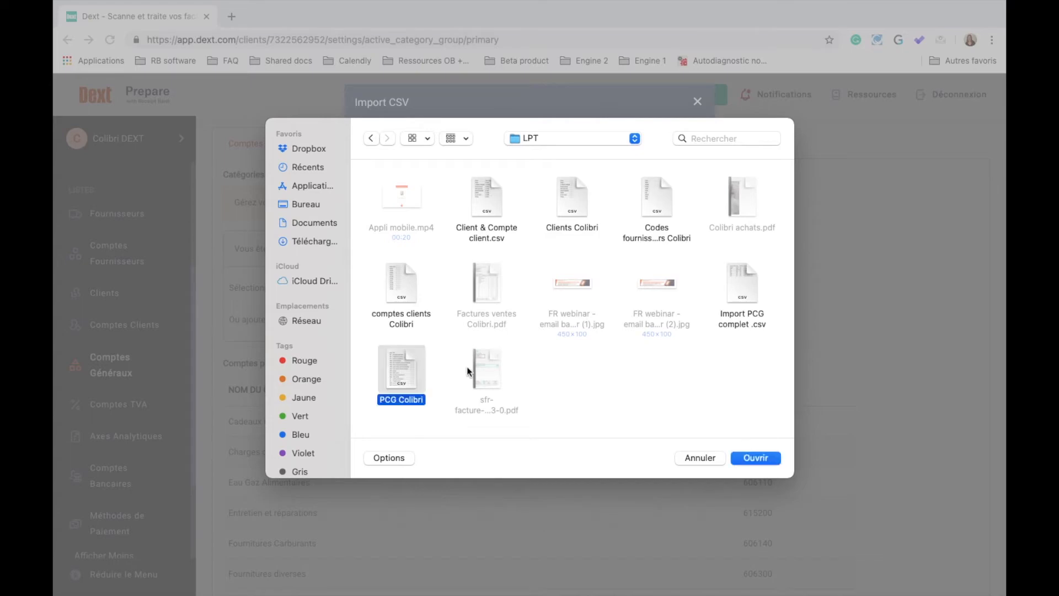
left_click(757, 458)
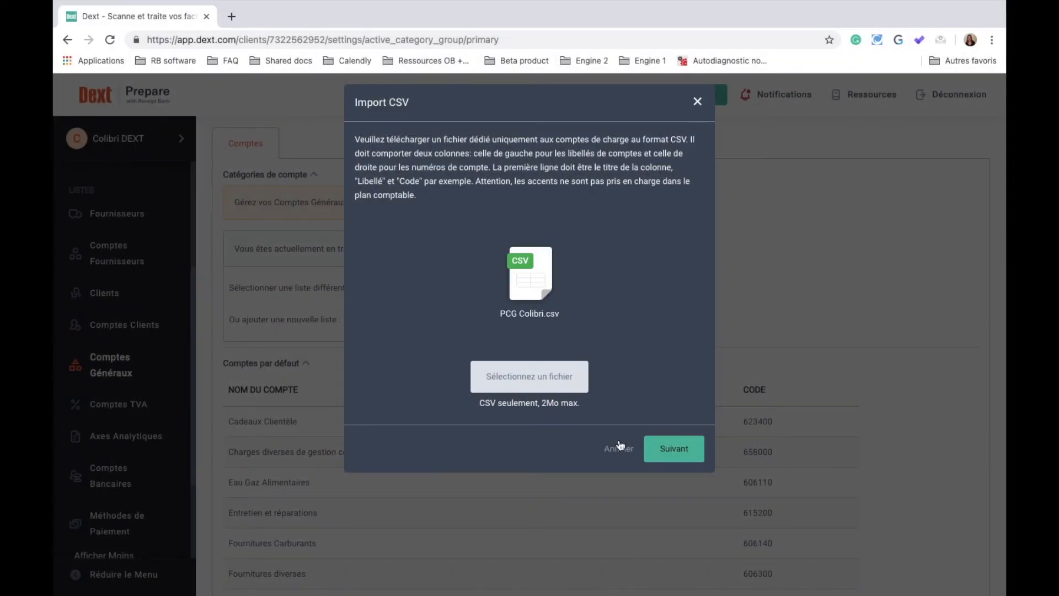
Import the list as 'PCG Colibri', mapping the Nom and Code columns
left_click(679, 460)
left_click(569, 397)
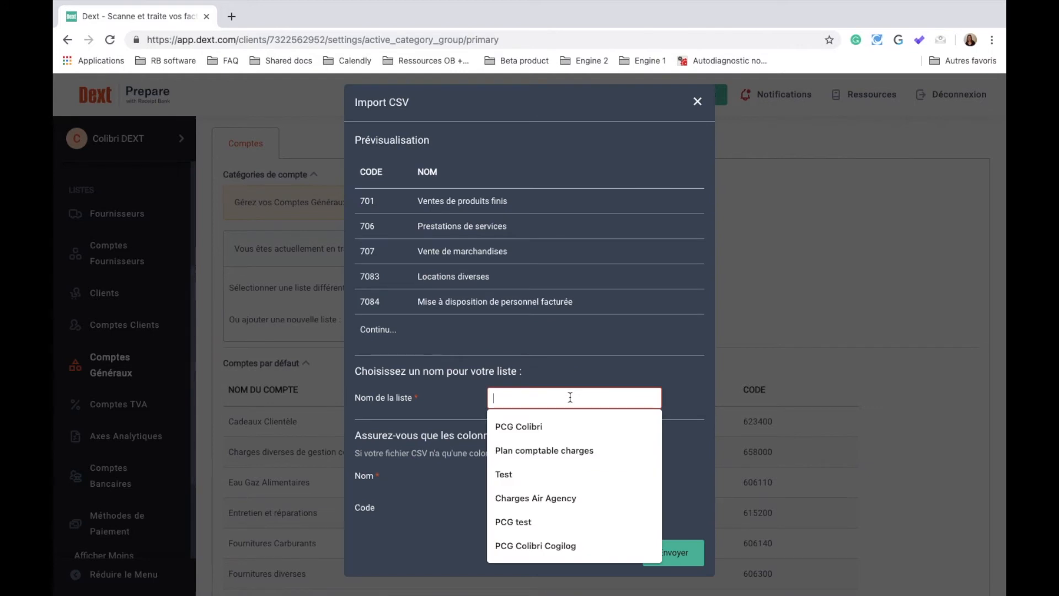
left_click(529, 429)
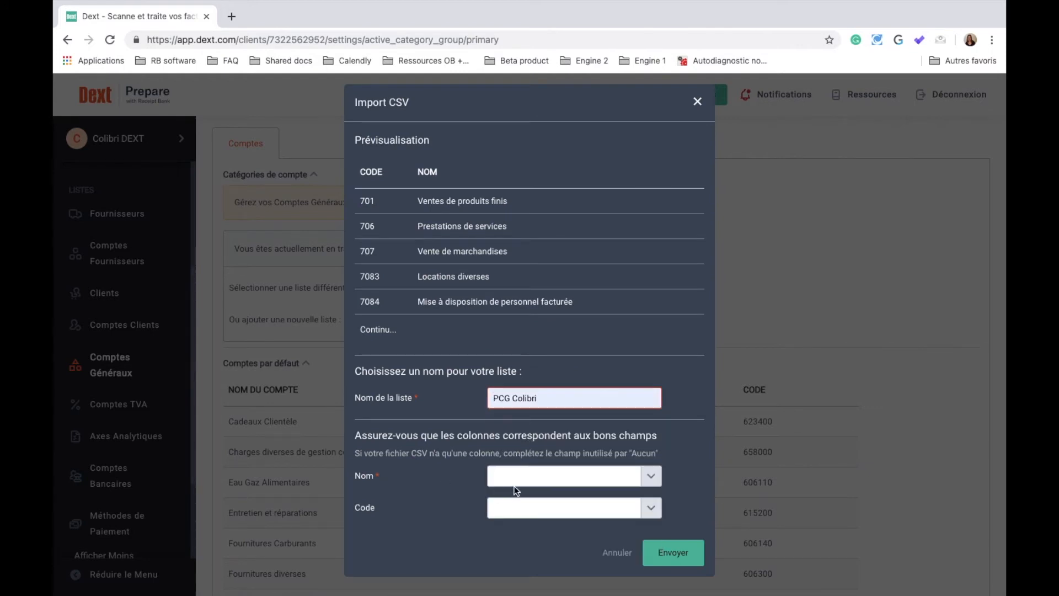
left_click(537, 478)
left_click(502, 526)
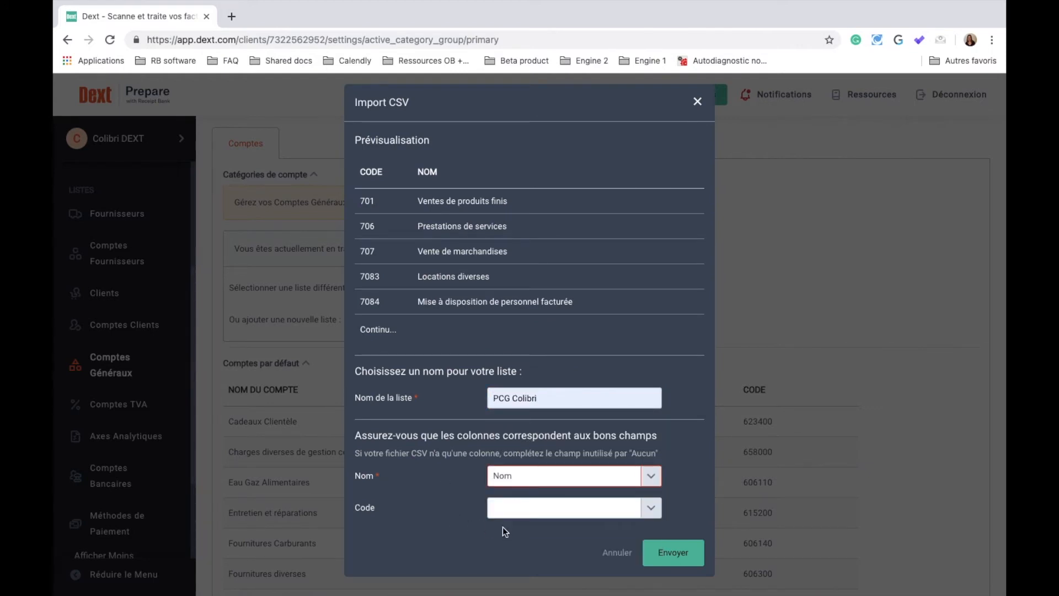
left_click(508, 512)
left_click(518, 540)
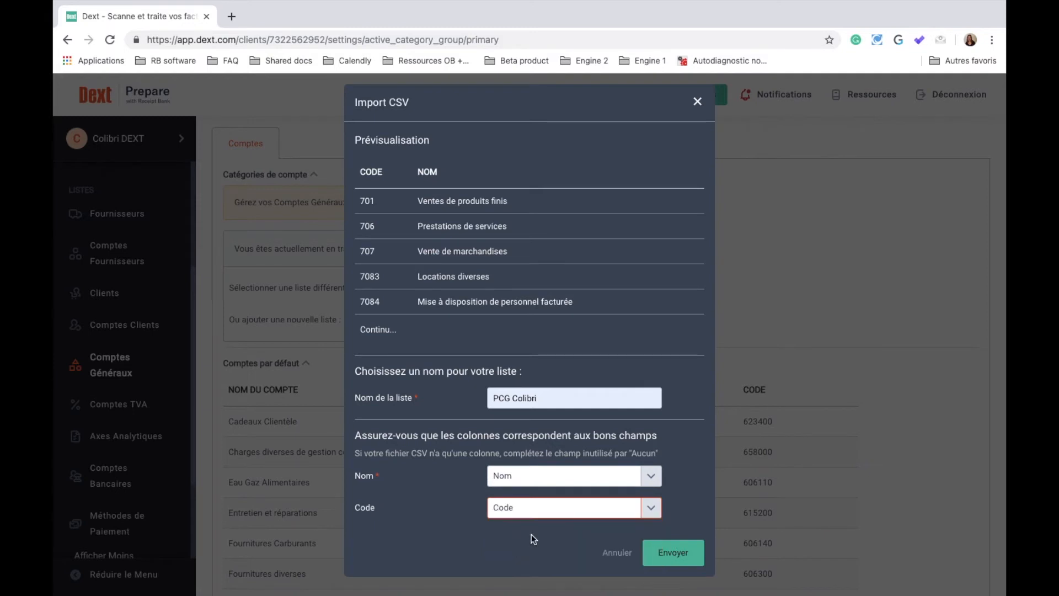
left_click(673, 552)
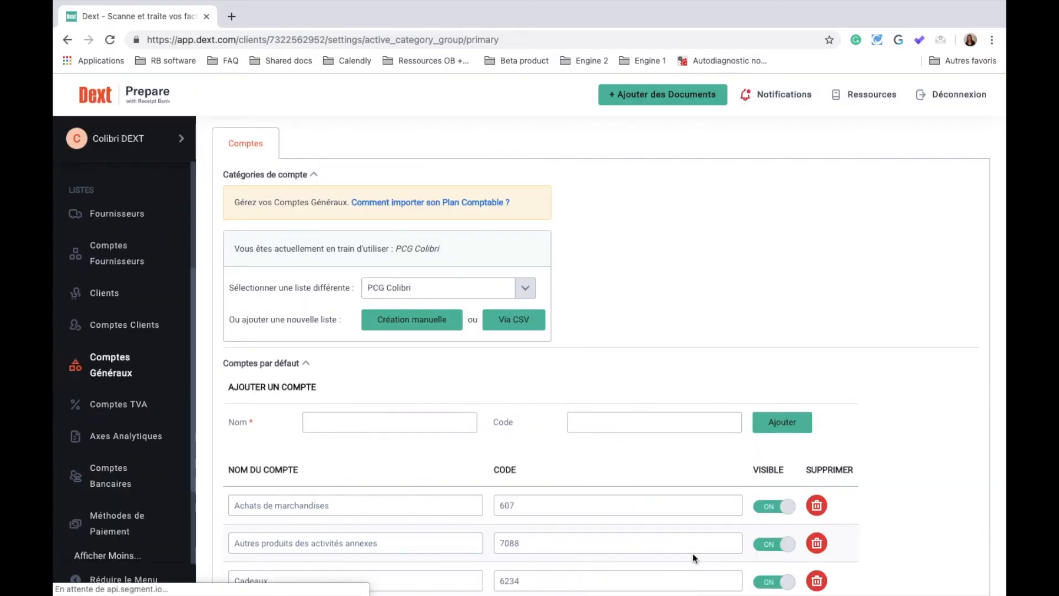
scroll(693, 554, "down", 3)
scroll(692, 554, "up", 4)
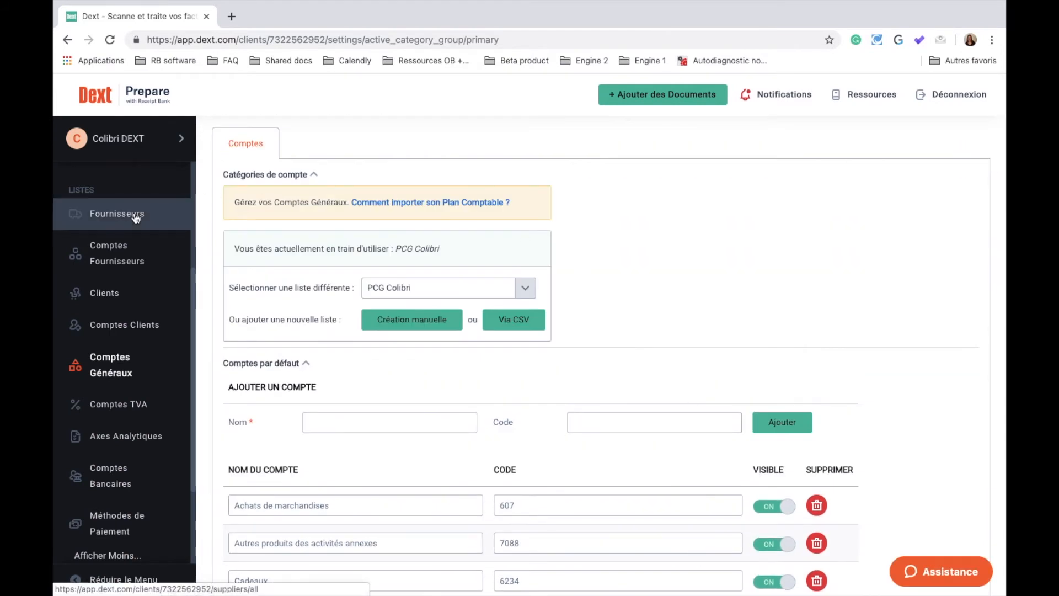
Start the supplier tutorial from Premières Étapes and open the supplier CSV import
scroll(135, 216, "up", 4)
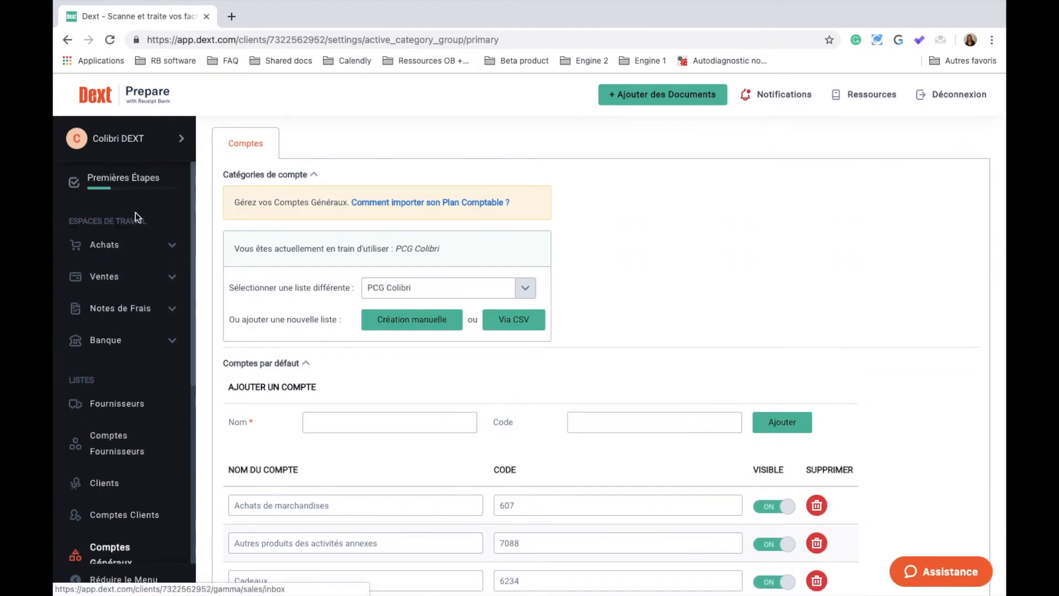
left_click(121, 188)
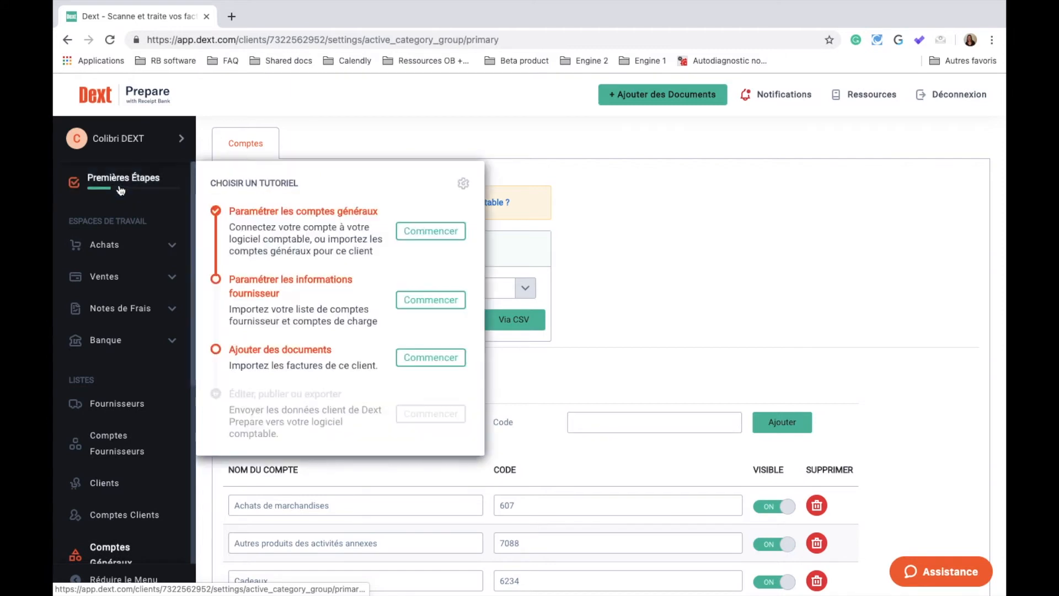
left_click(411, 301)
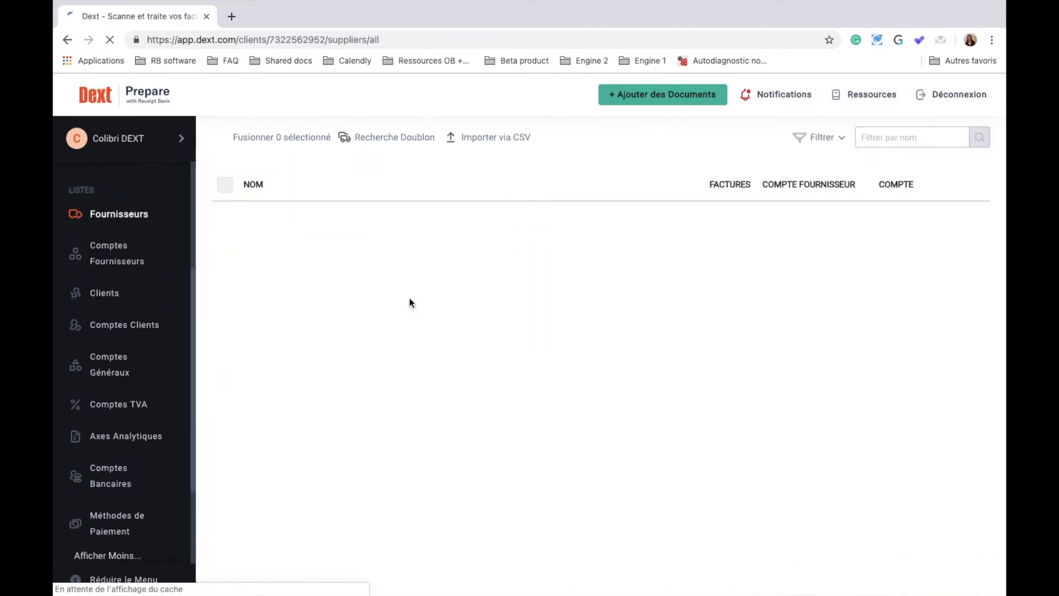
left_click(513, 141)
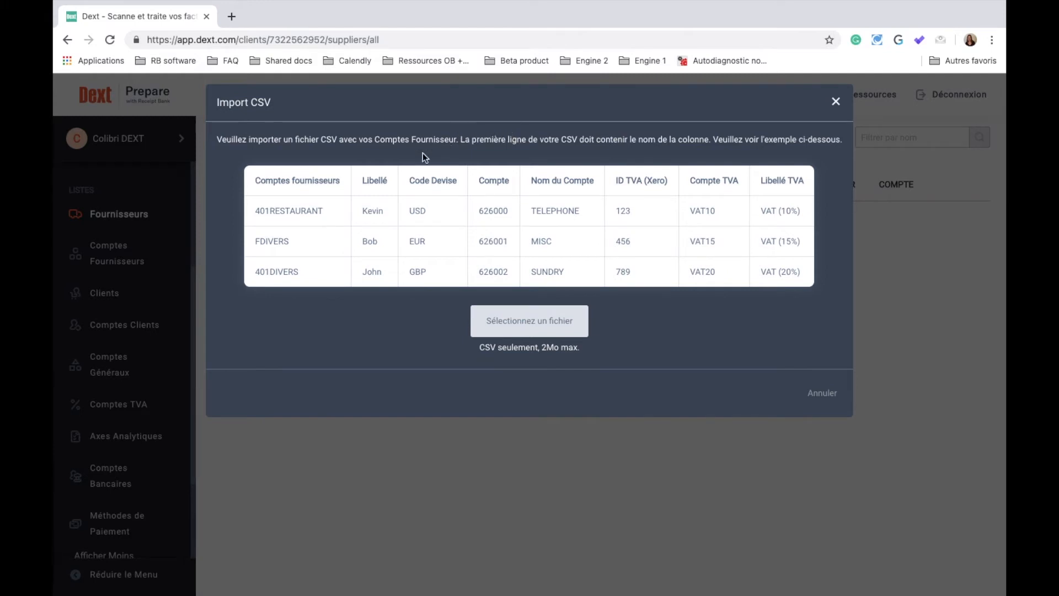
Choose the file Import PCG complet .csv for the supplier import
left_click(527, 326)
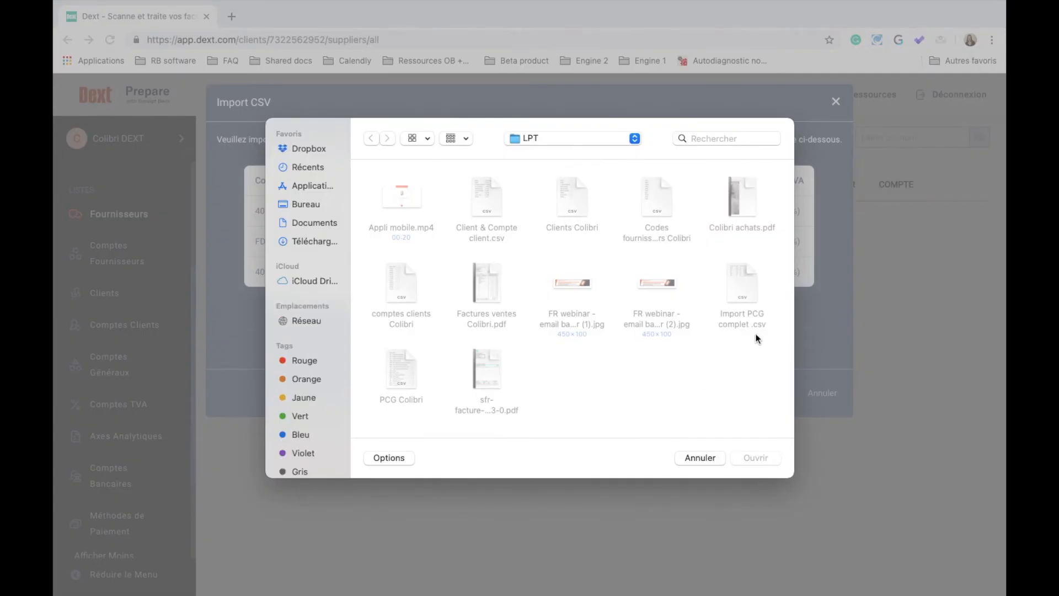
left_click(740, 297)
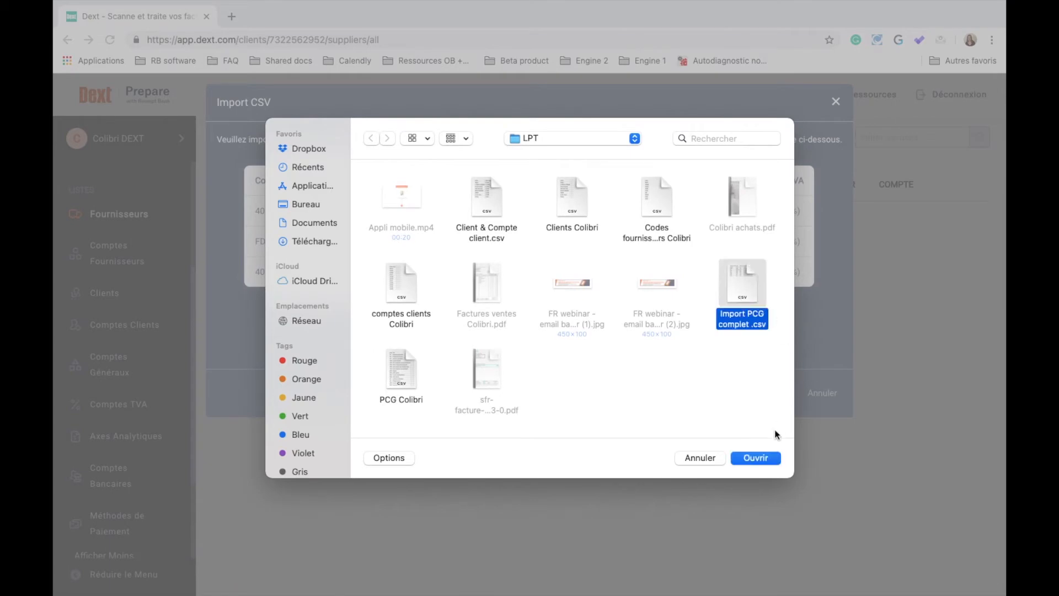
left_click(754, 458)
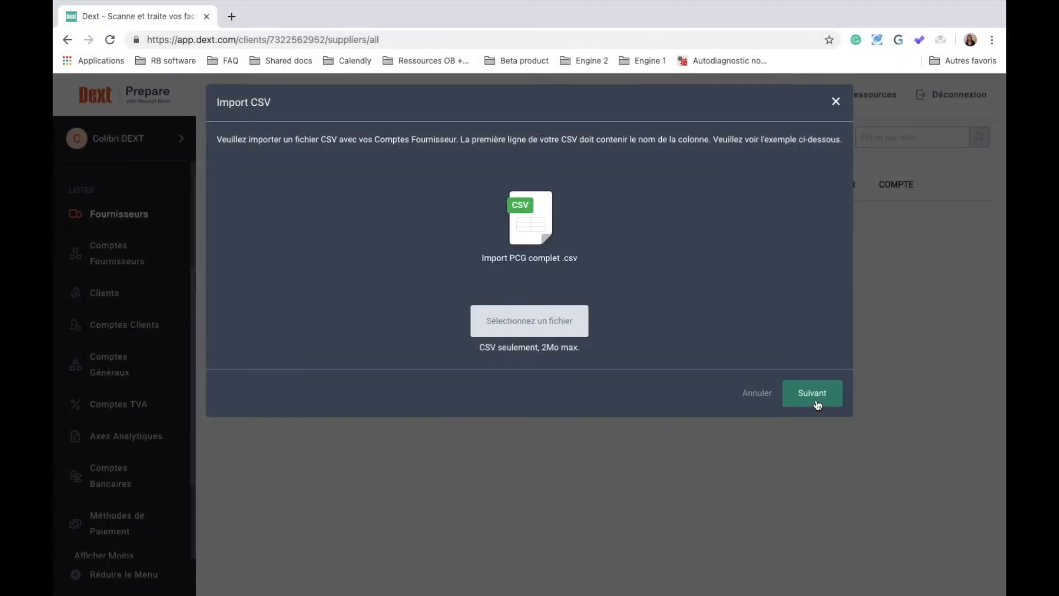
left_click(813, 398)
Map supplier account, label, currency, charge code and charge label columns, then import
left_click(576, 347)
left_click(511, 383)
left_click(510, 389)
left_click(512, 433)
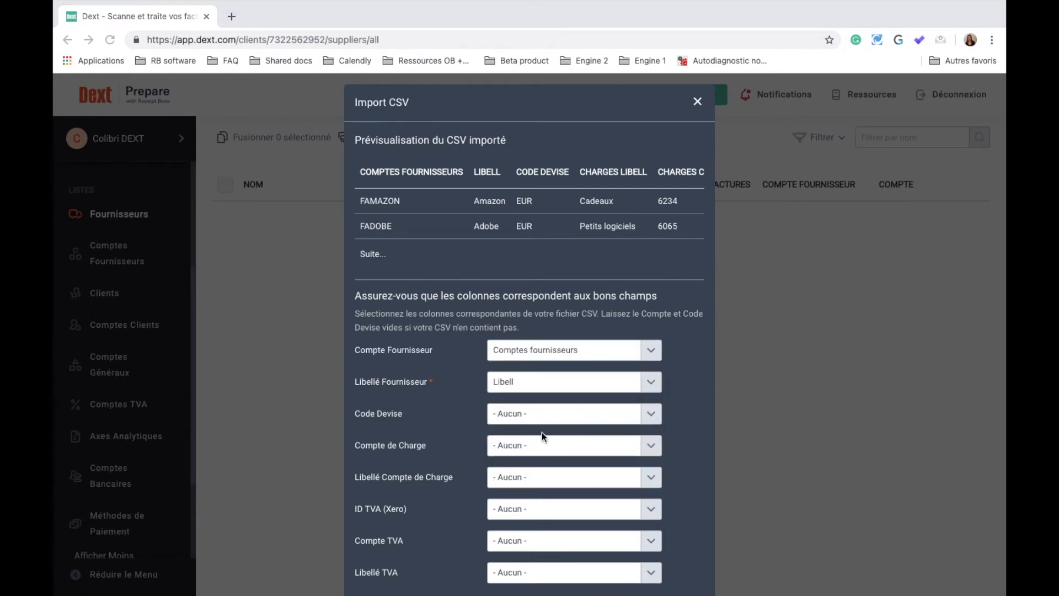
left_click(548, 418)
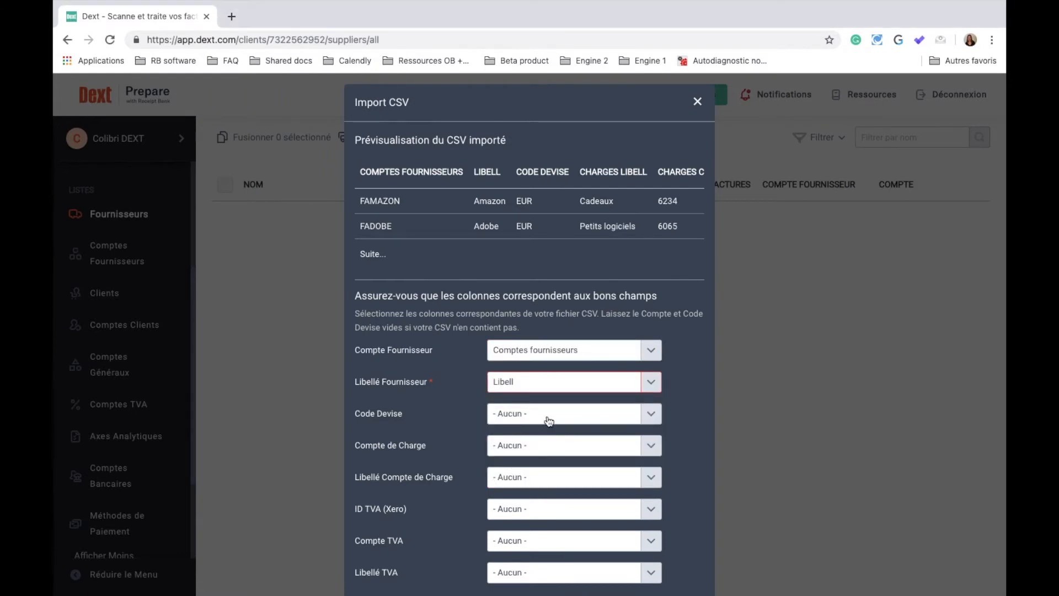
left_click(524, 480)
left_click(523, 448)
left_click(521, 543)
left_click(557, 478)
left_click(503, 558)
scroll(503, 558, "down", 1)
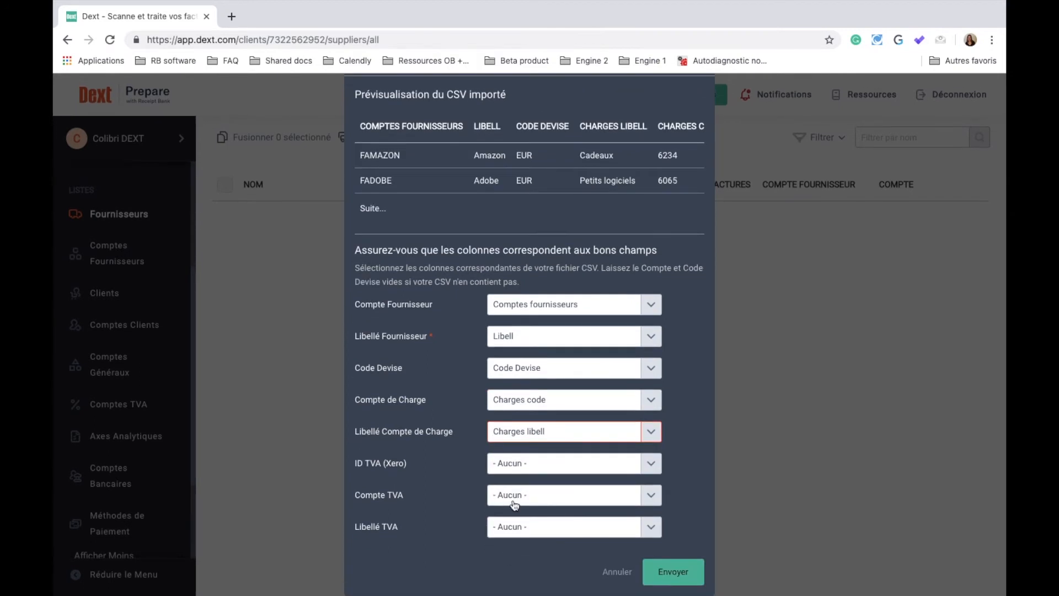
left_click(659, 573)
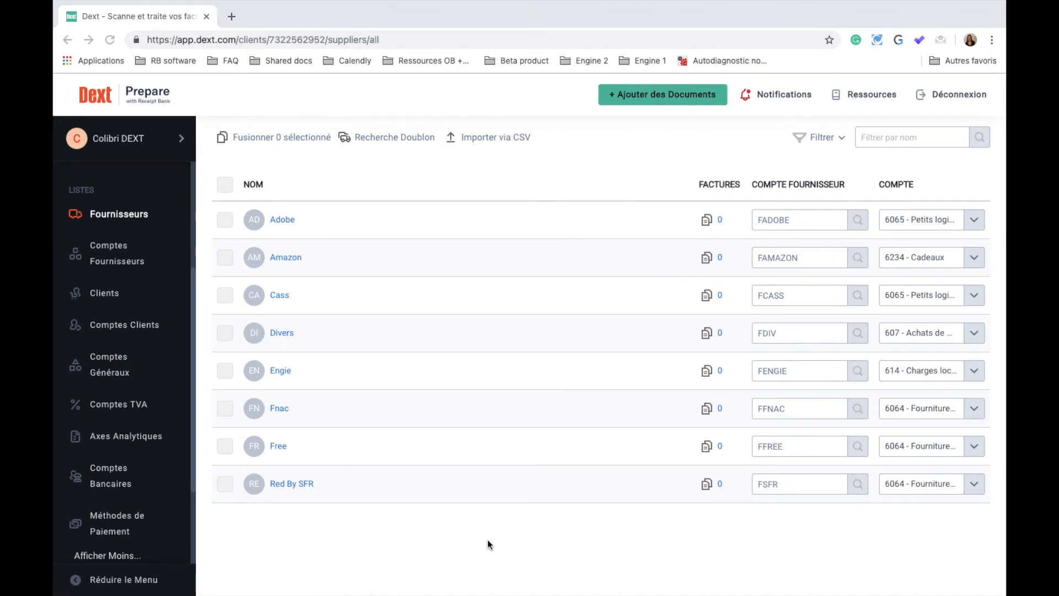
Upload the SFR invoice PDF as one invoice per file
left_click(664, 96)
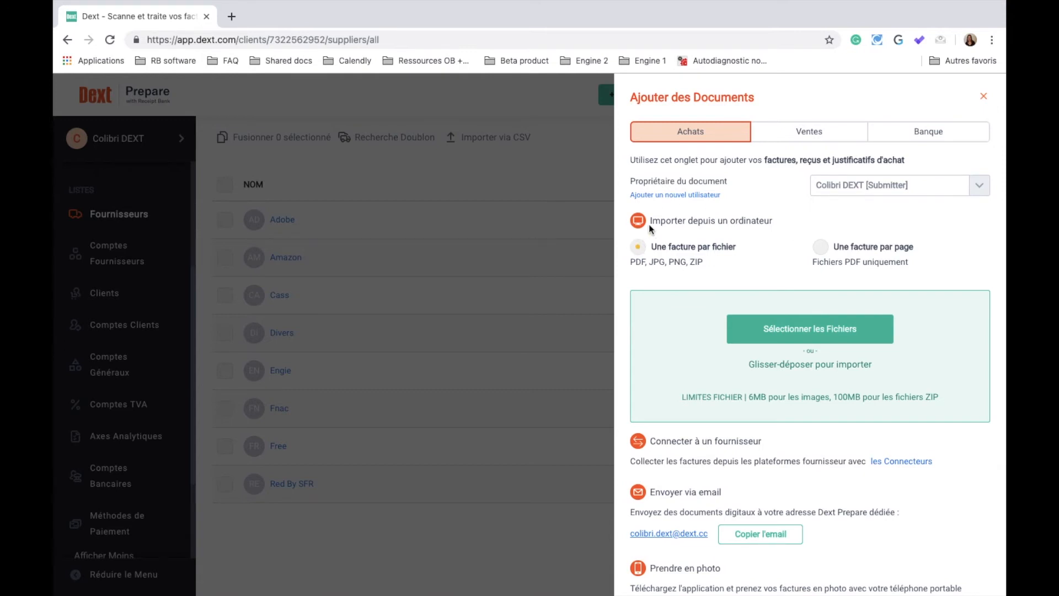
left_click(819, 249)
left_click(646, 248)
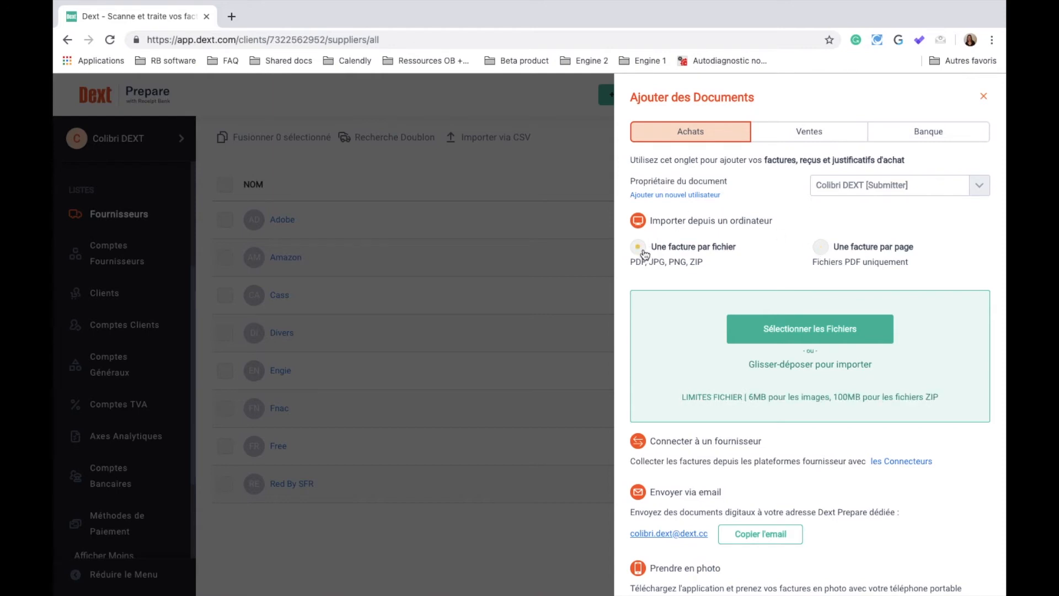
left_click(820, 331)
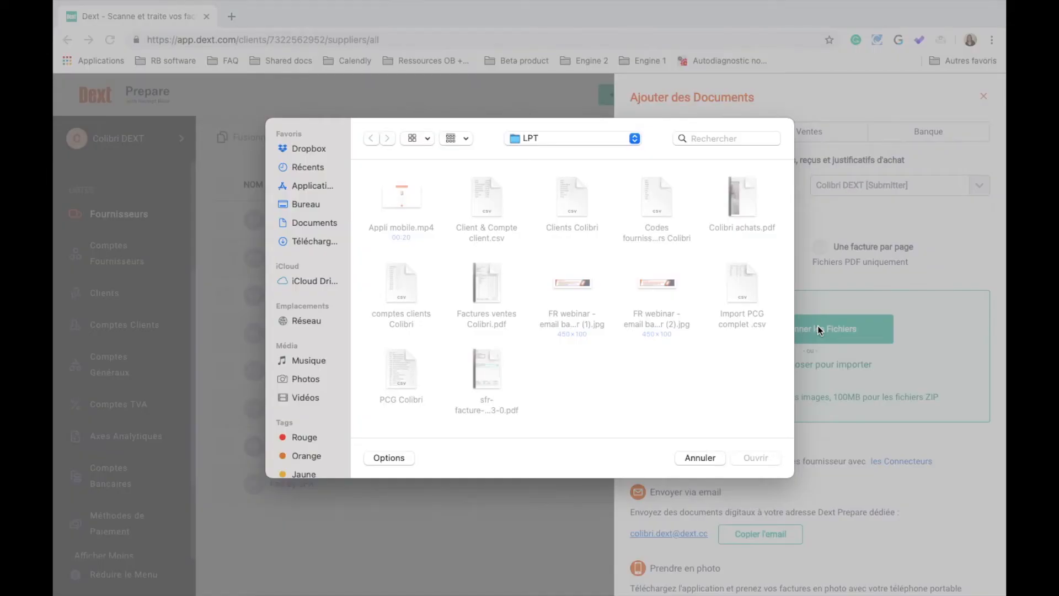
left_click(486, 365)
left_click(750, 458)
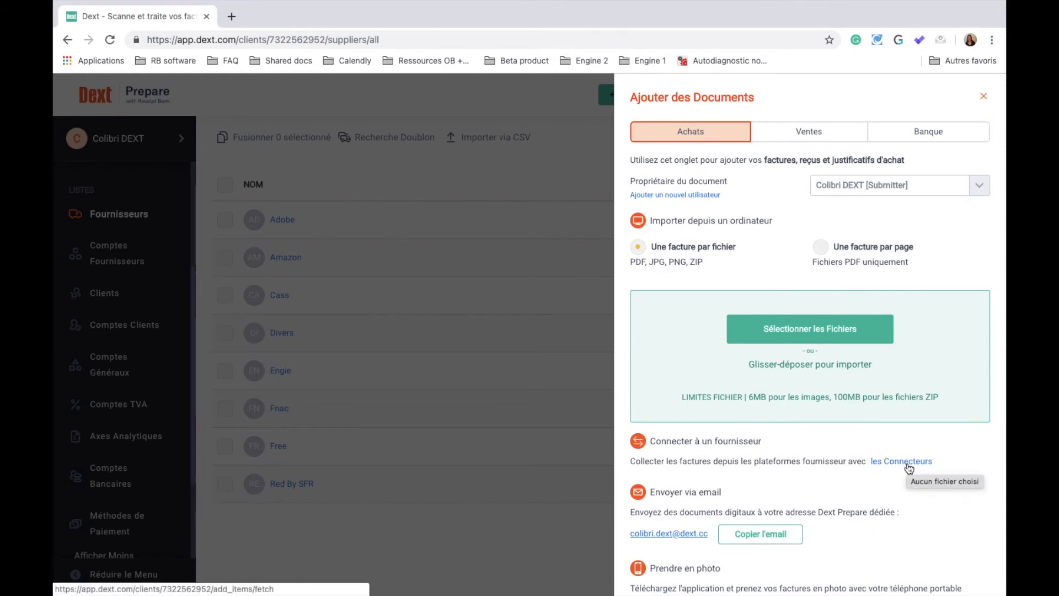
scroll(786, 480, "down", 1)
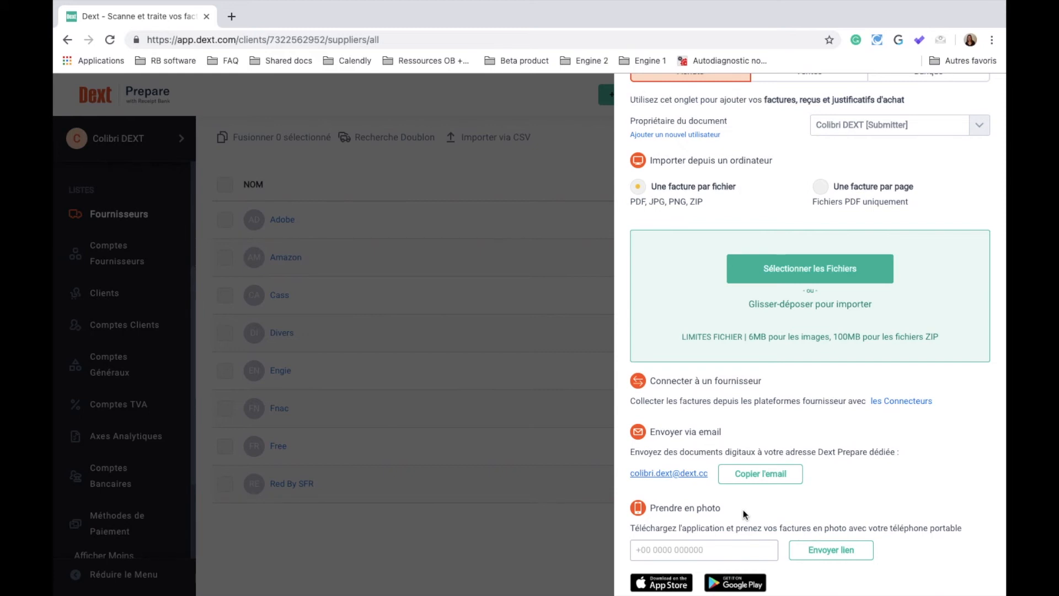
scroll(753, 426, "up", 5)
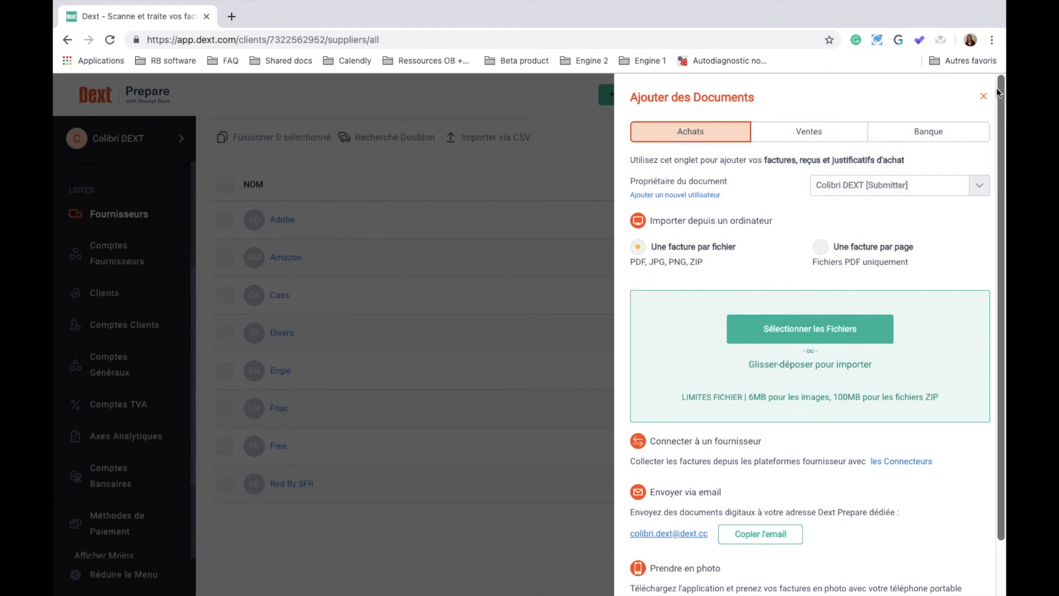
left_click(113, 215)
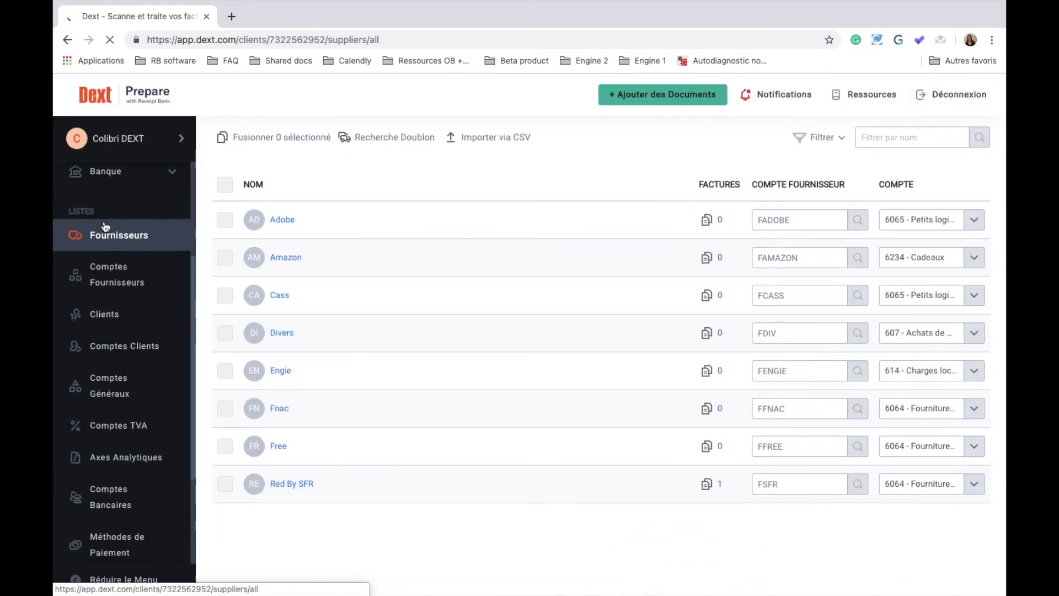
Browse Achats' En Cours, inbox and À Réviser, then open the Red By SFR invoice
left_click(169, 244)
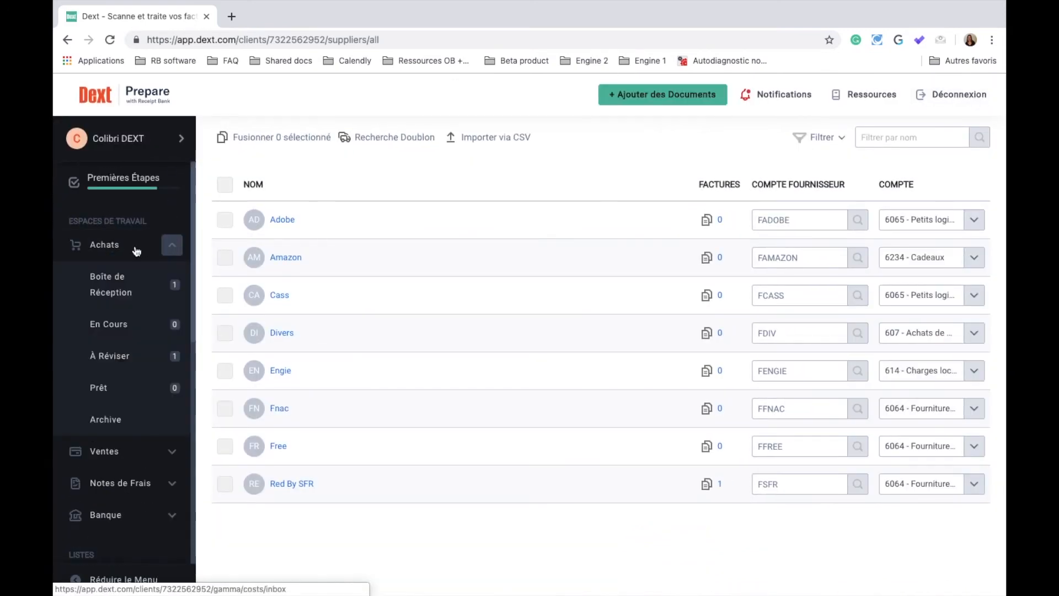
left_click(123, 325)
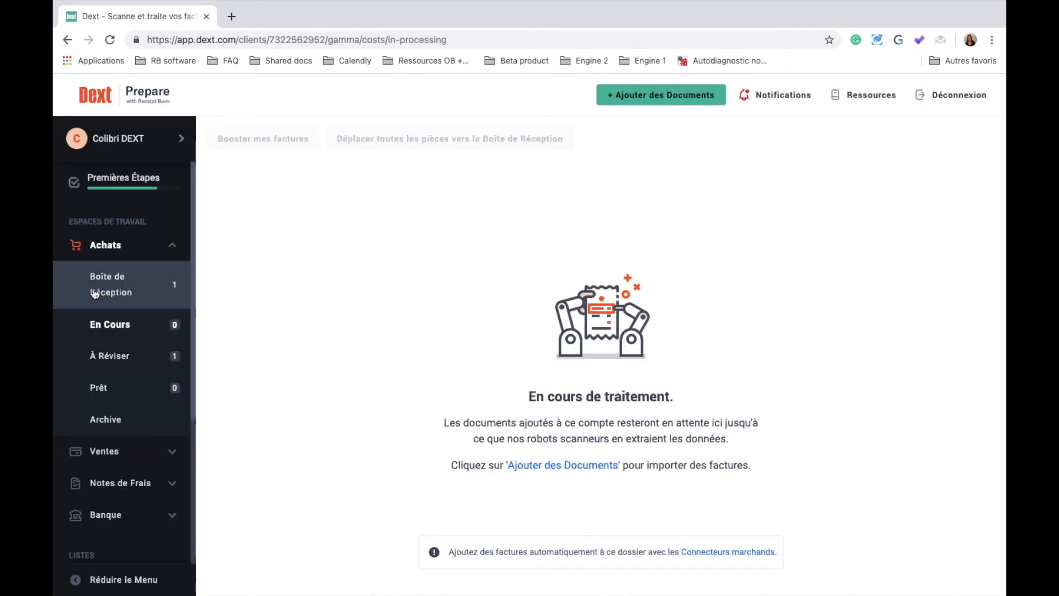
left_click(123, 291)
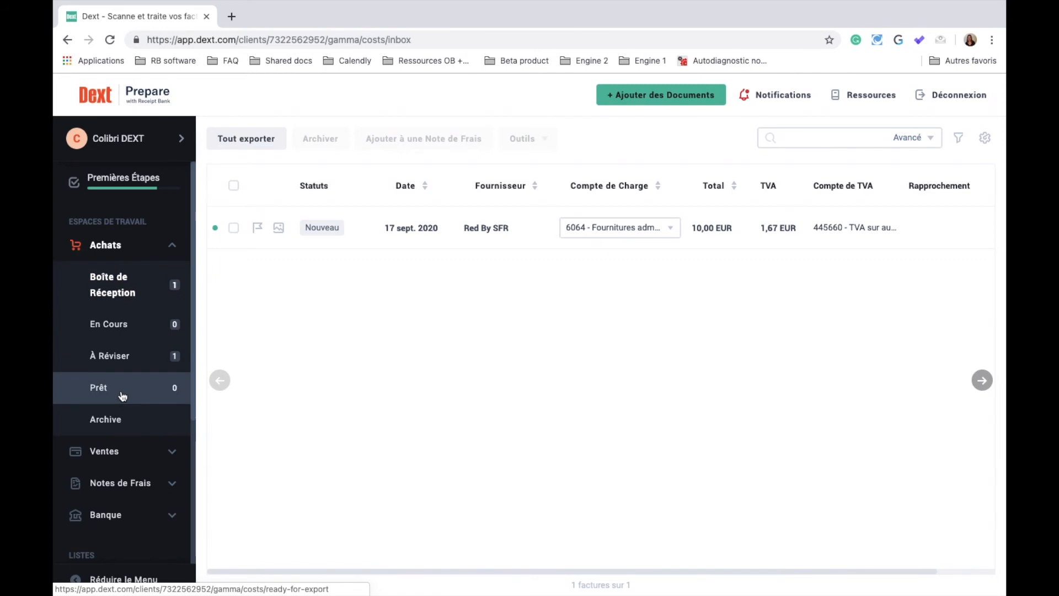
left_click(130, 362)
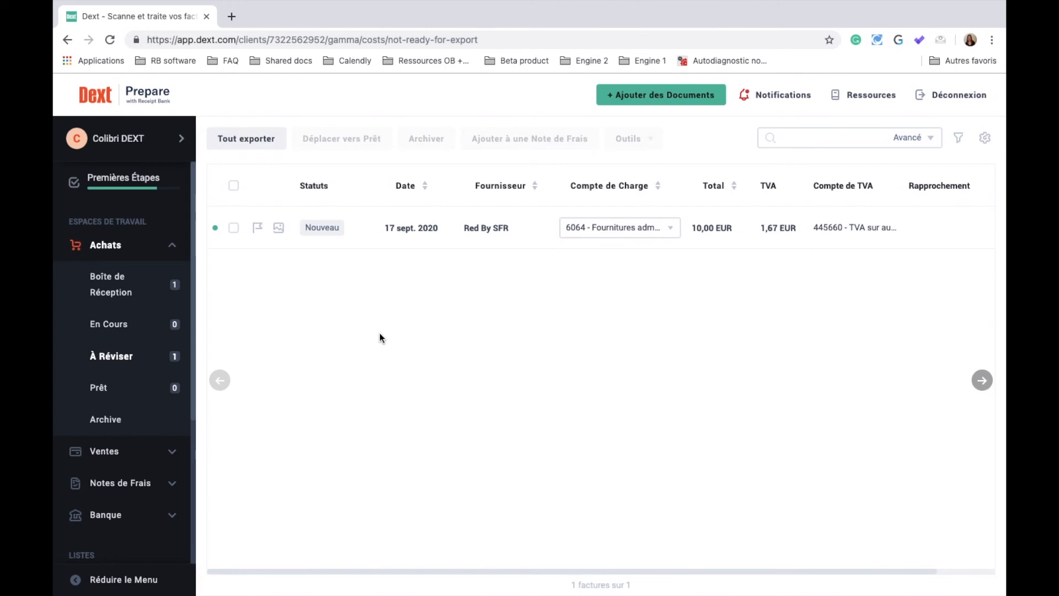
left_click(417, 231)
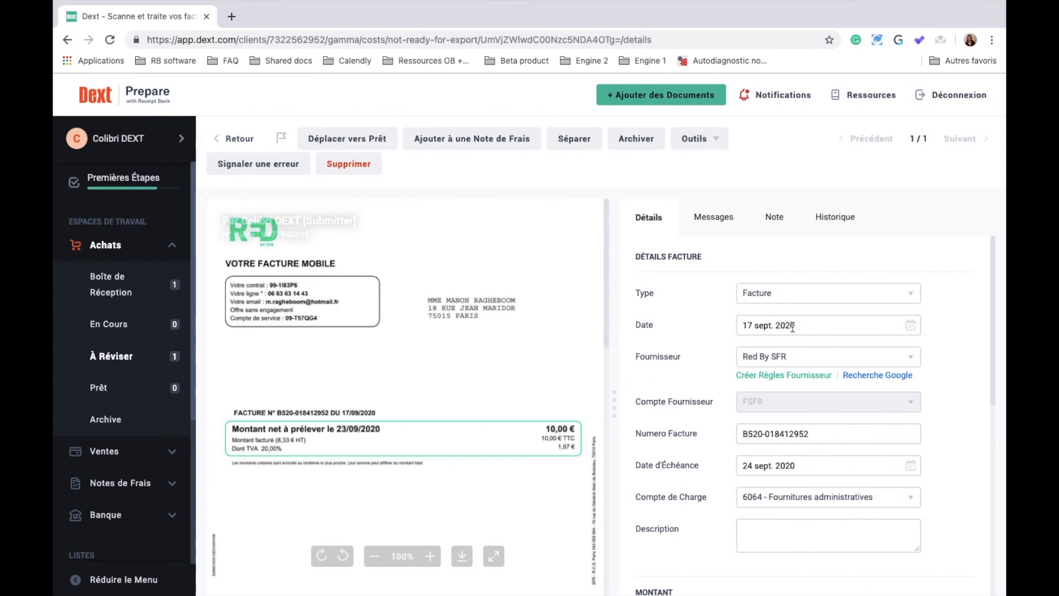
Create Red By SFR supplier rules with the suggested values, applied to all invoices
scroll(819, 474, "down", 4)
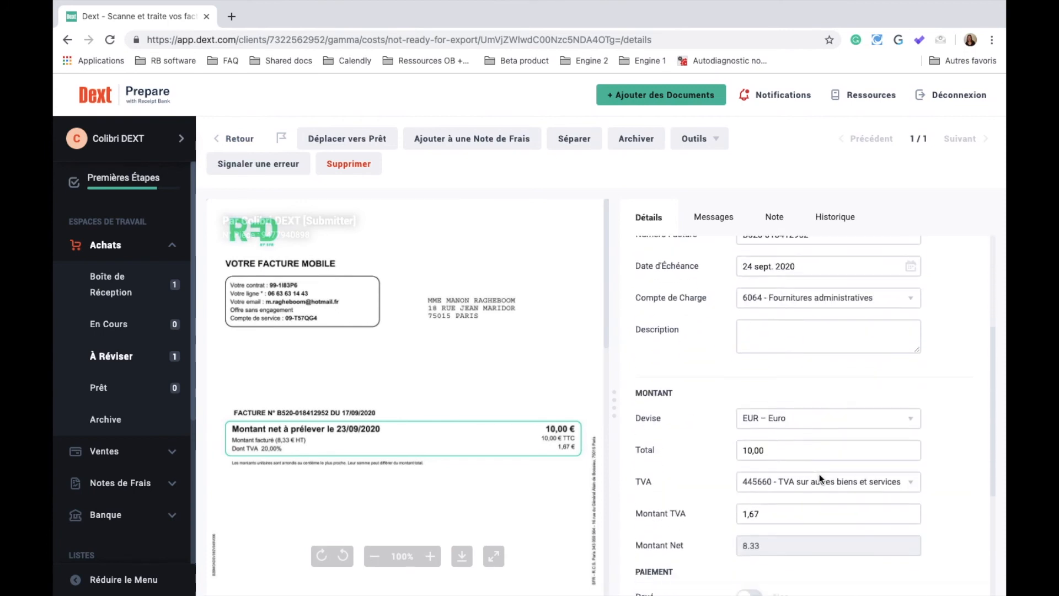
scroll(819, 475, "up", 4)
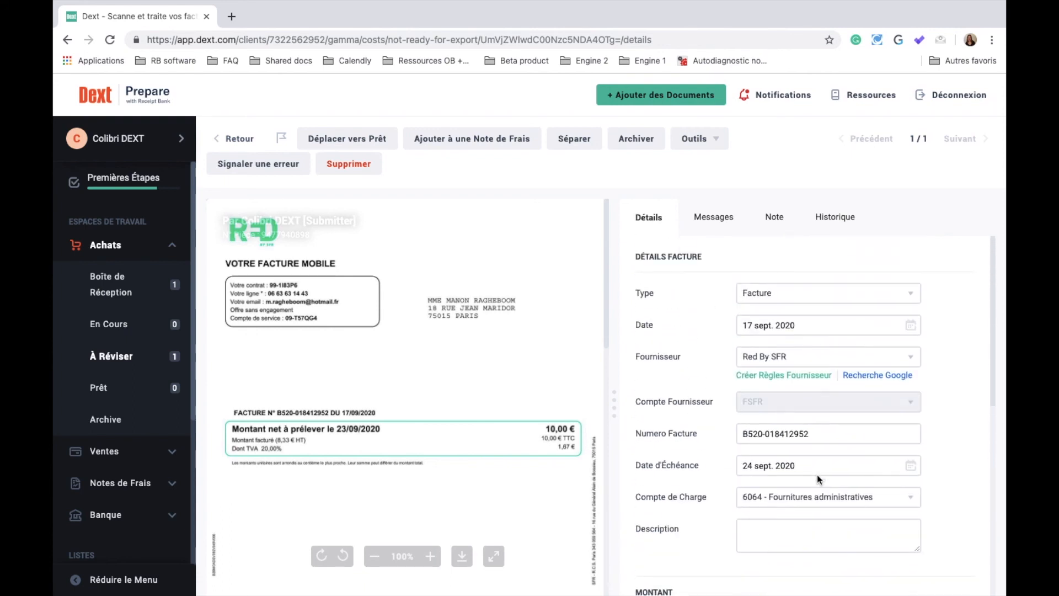
left_click(786, 376)
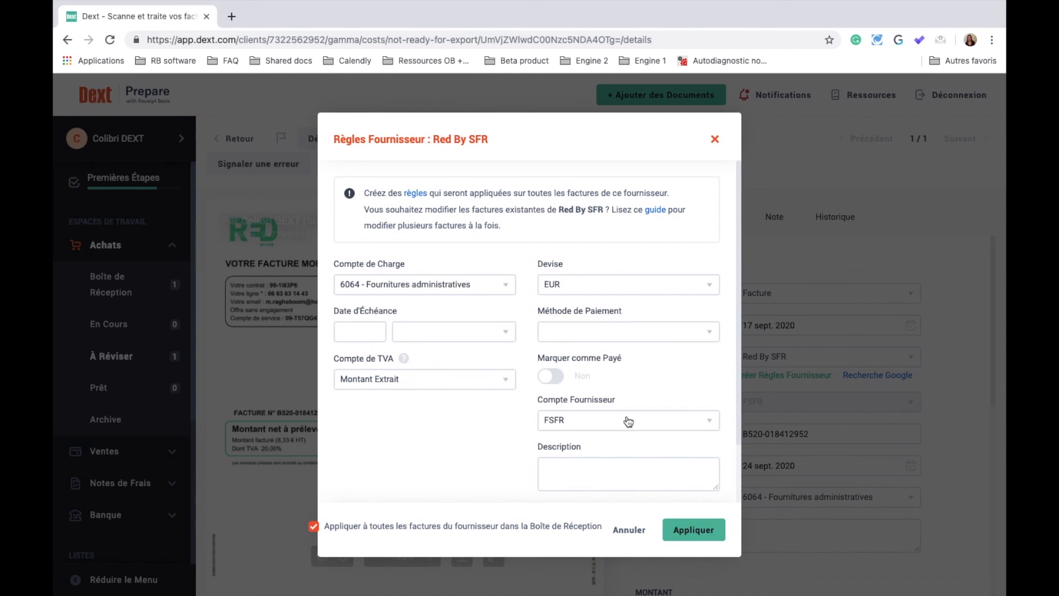
left_click(692, 533)
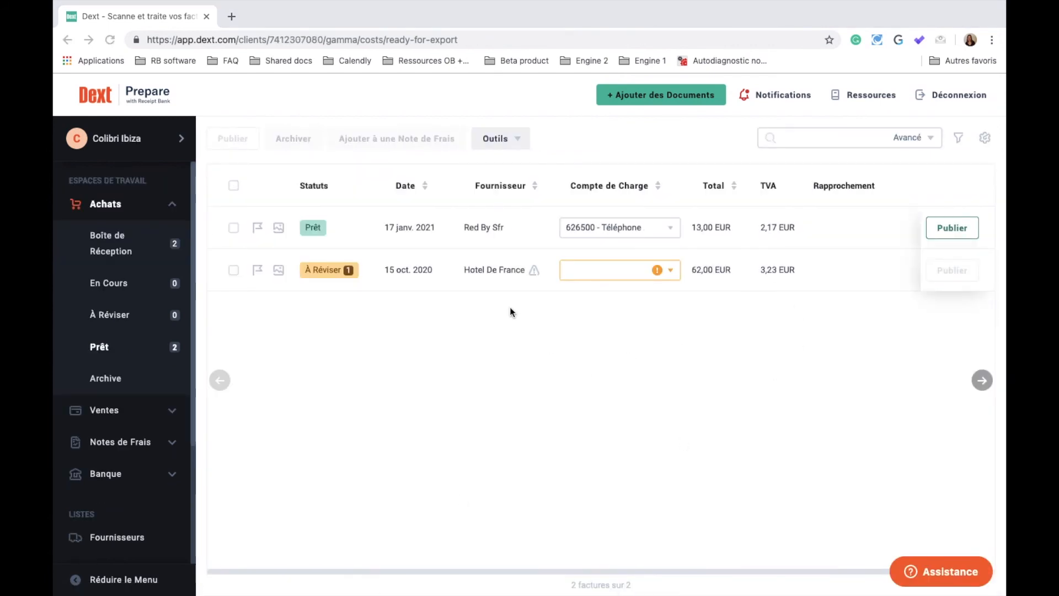
Publish the Red By Sfr invoice to Ibiza, then start its CSV export and list the available formats
left_click(948, 231)
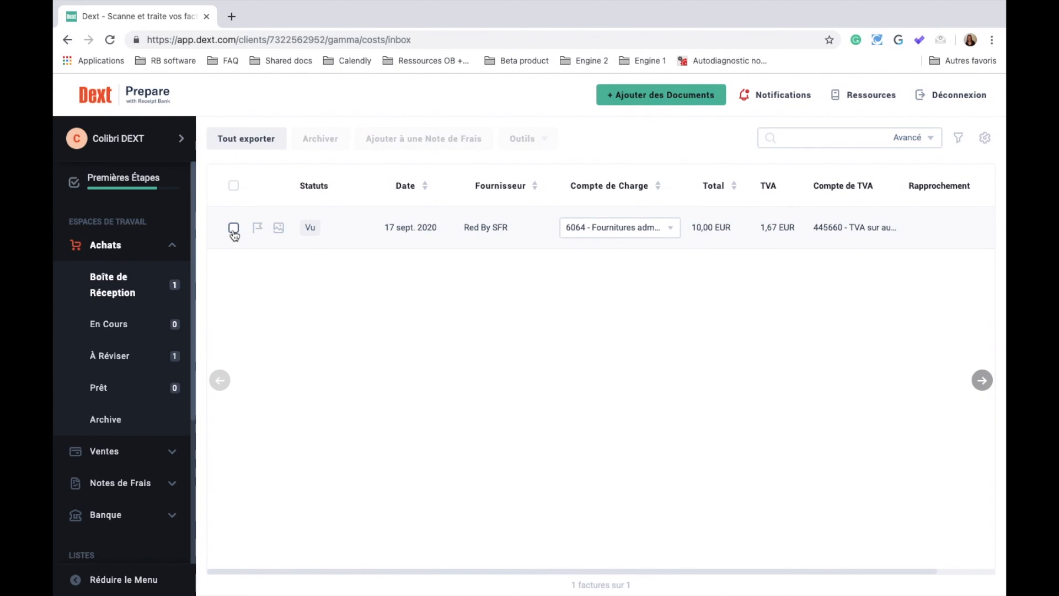
left_click(234, 227)
left_click(236, 139)
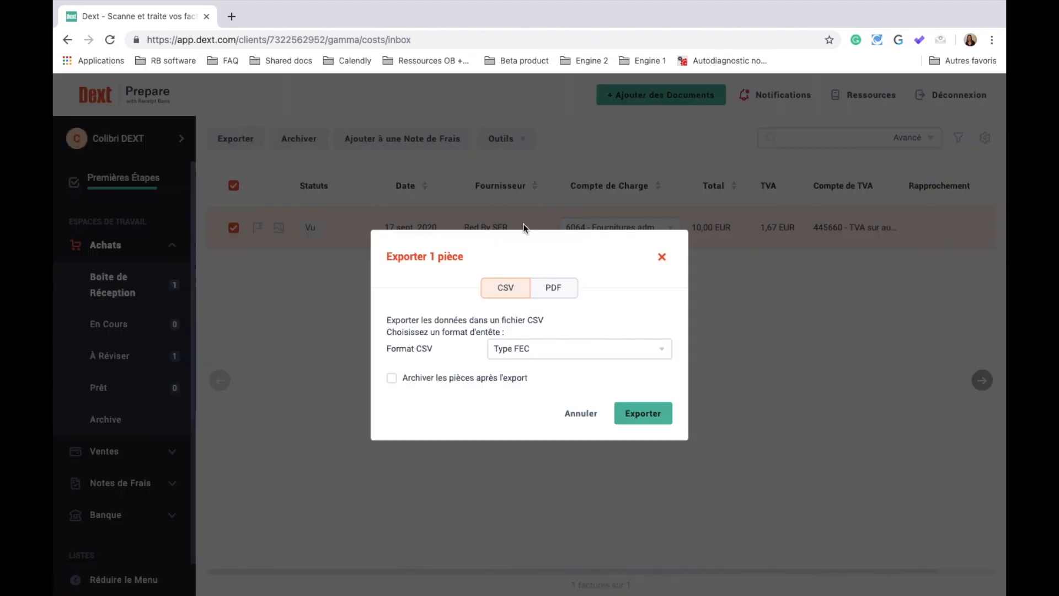
left_click(587, 353)
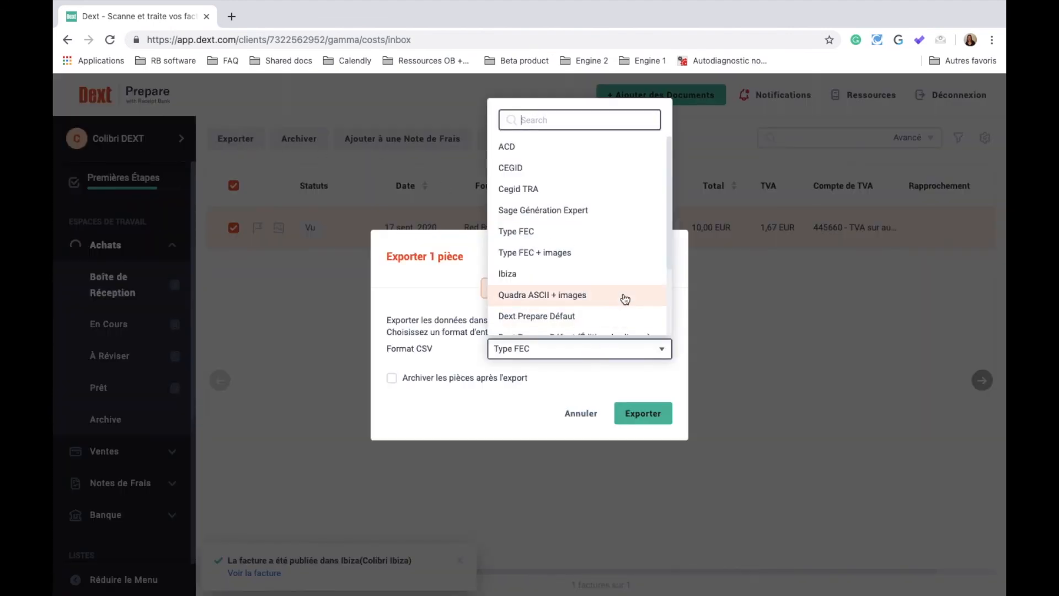
scroll(623, 297, "down", 3)
scroll(623, 296, "up", 3)
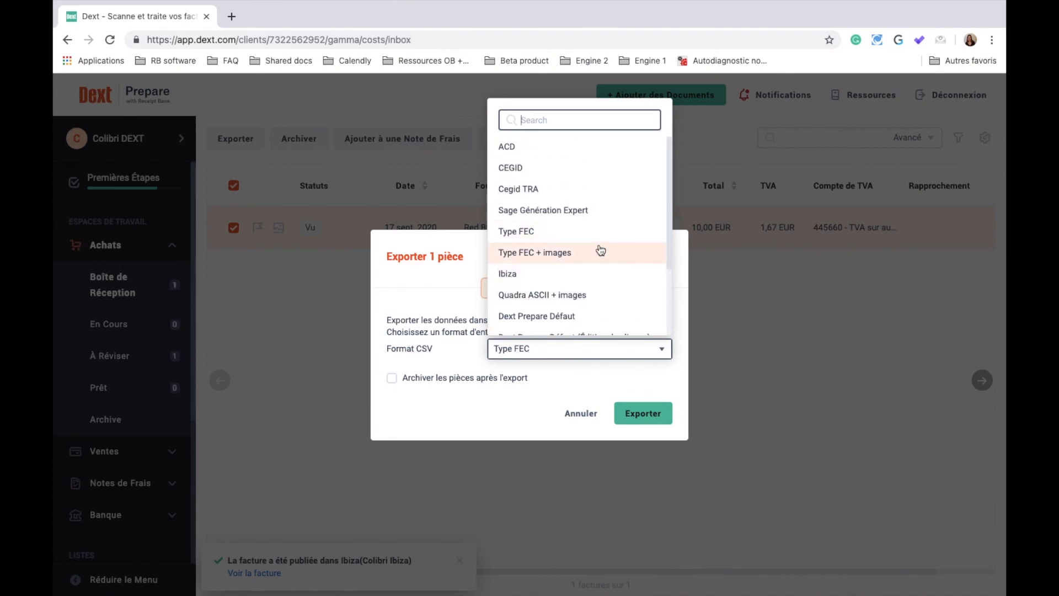